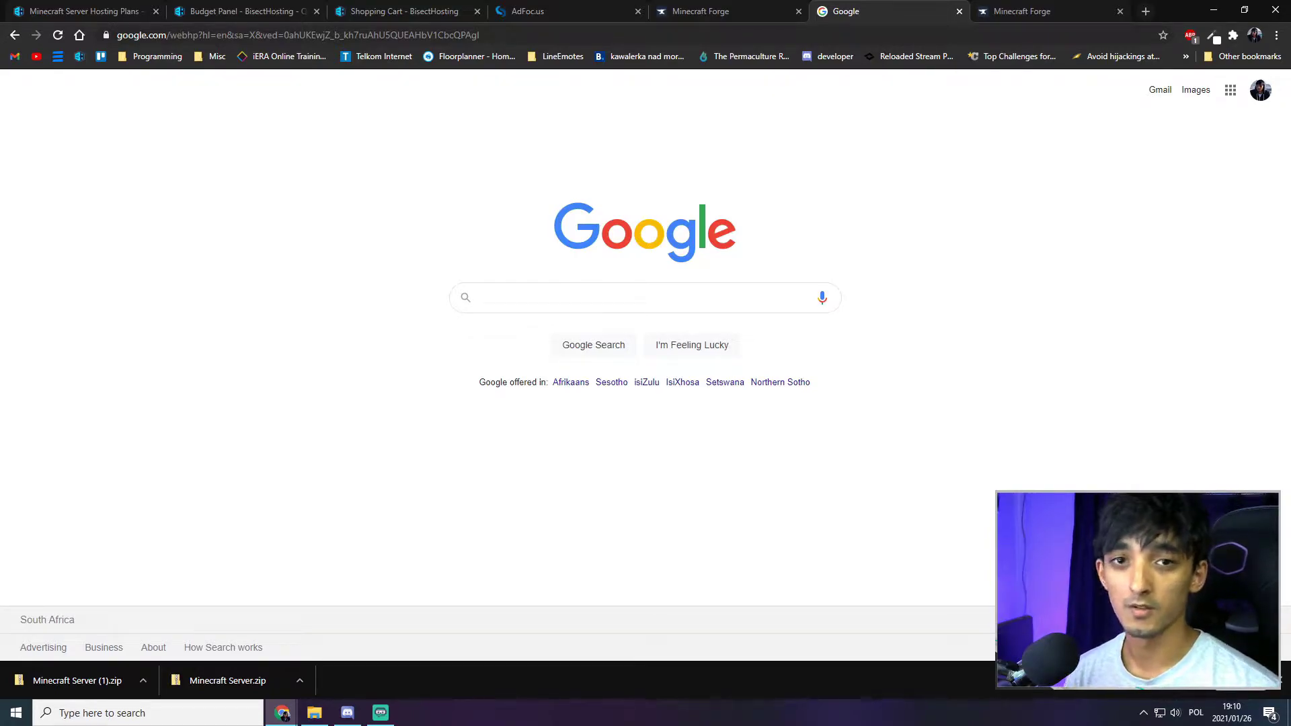
Step: Search Google for 'forge'
{"action": "left_click", "coordinate": [510, 287]}
{"action": "type", "text": "forge"}
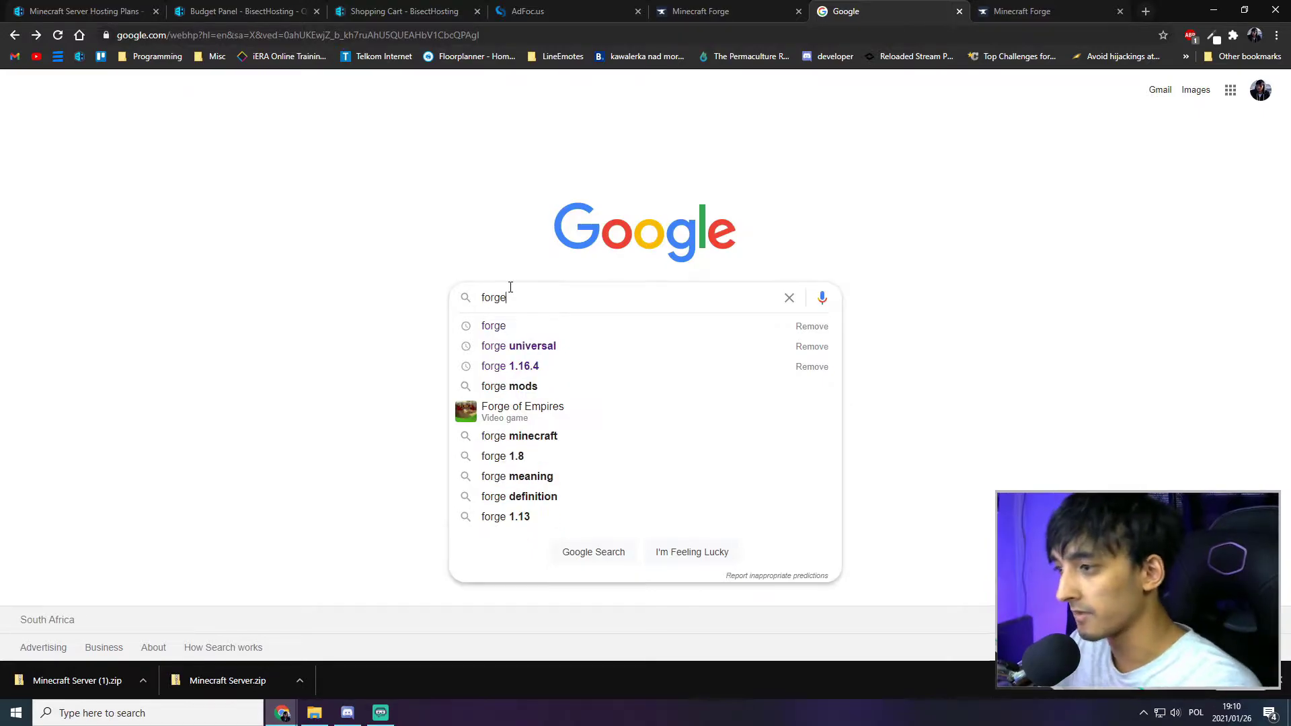
{"action": "key", "text": "Return"}
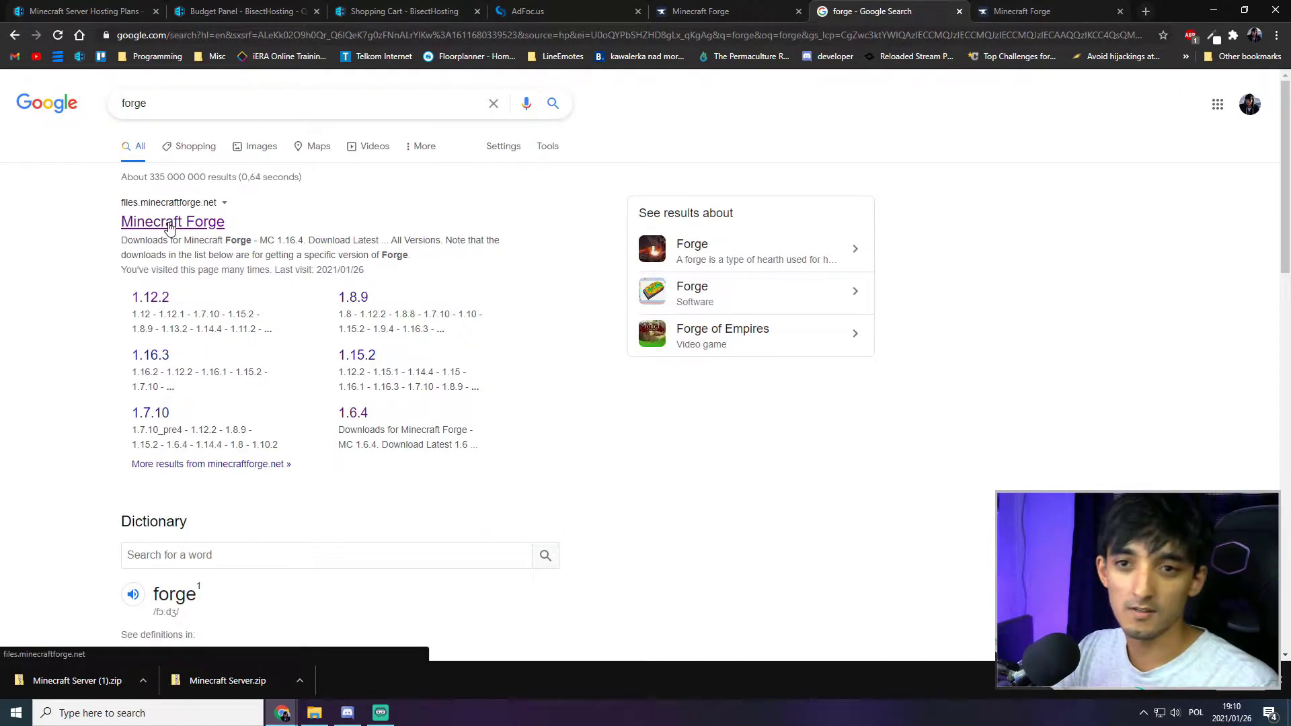
Step: Request the 1.16.5 installer download from the Minecraft Forge site
{"action": "left_click", "coordinate": [170, 228]}
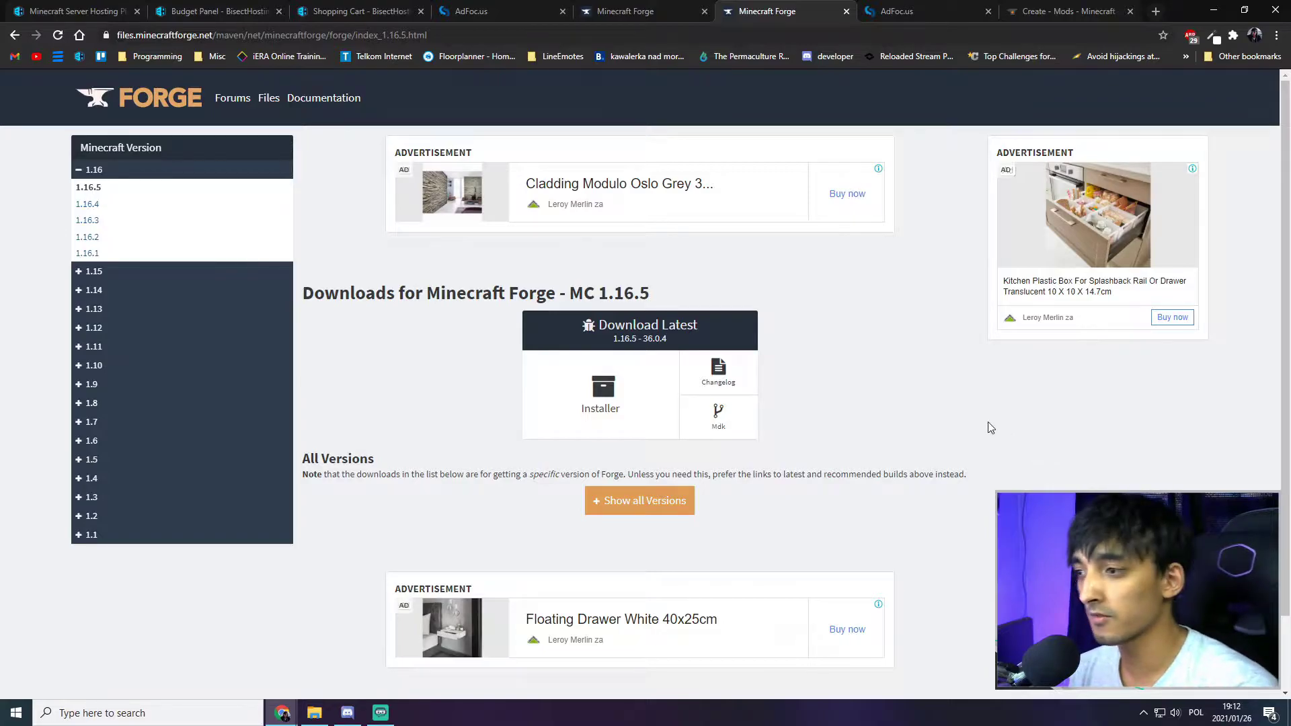
{"action": "left_click_drag", "start_coordinate": [599, 326], "coordinate": [698, 327]}
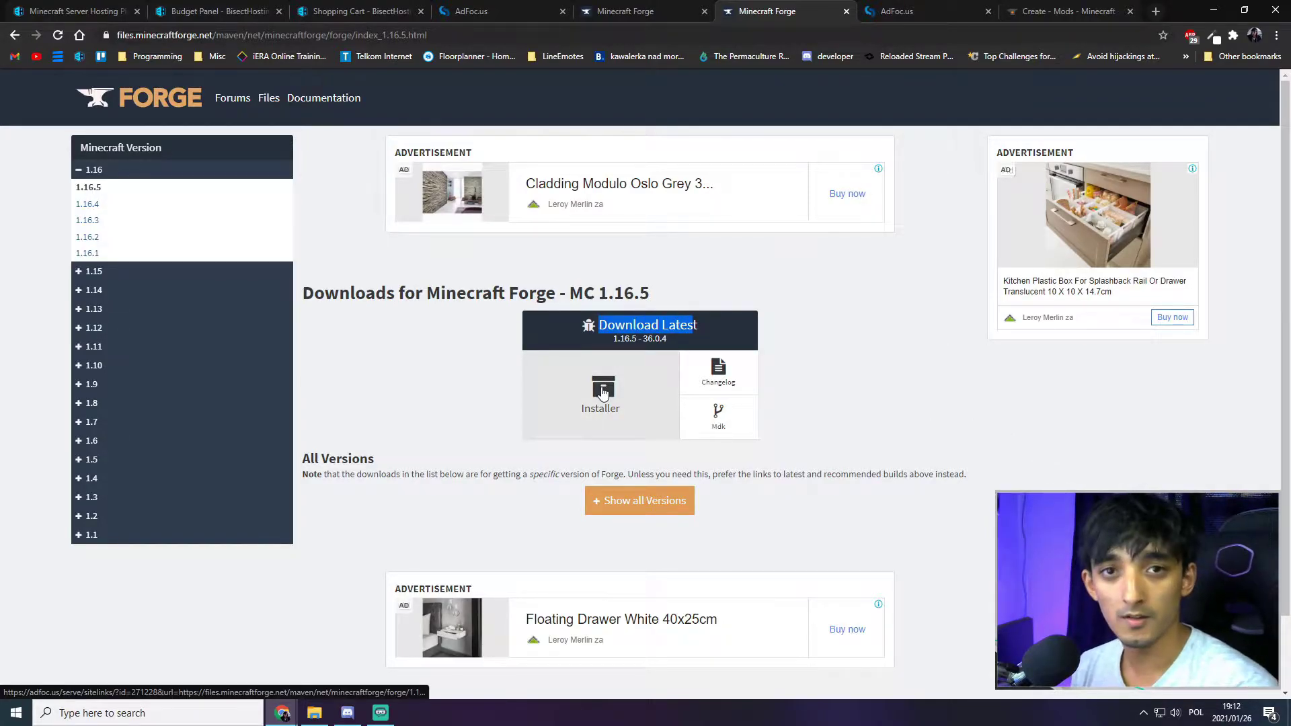
{"action": "left_click", "coordinate": [604, 394]}
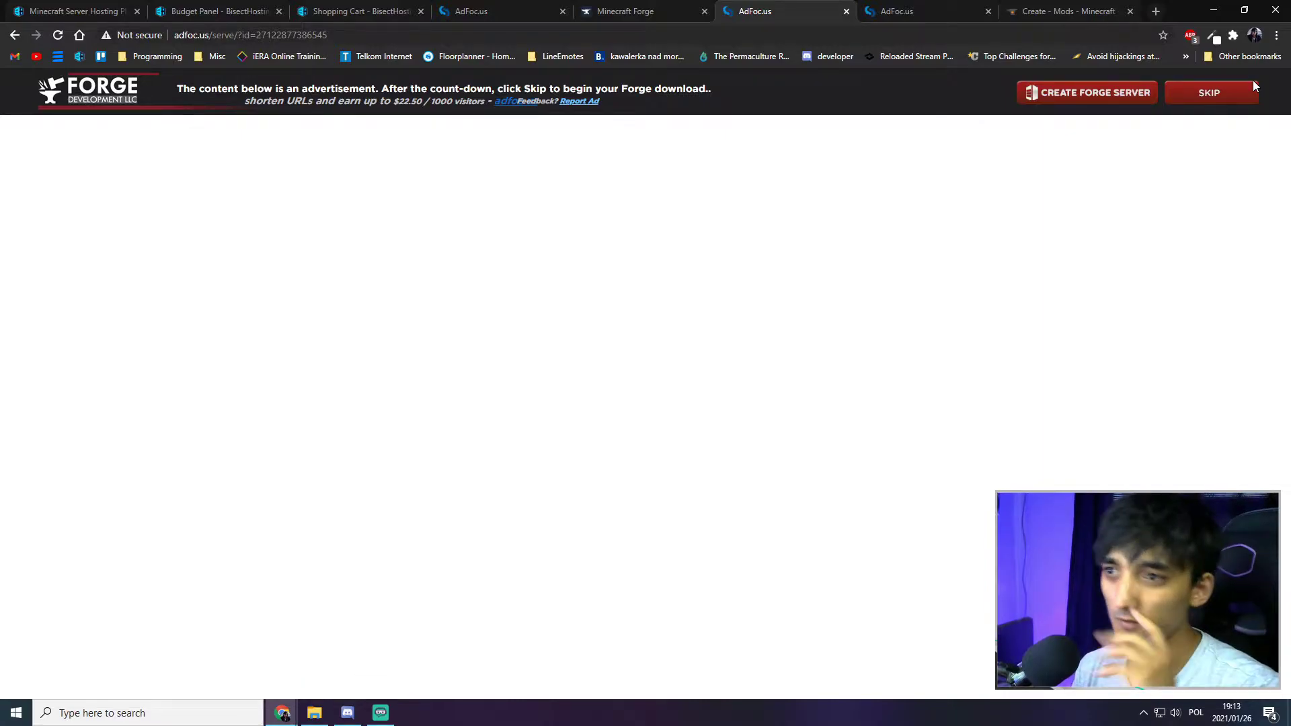
Step: Skip the AdFoc.us ad, keep forge-1.16.5-36.0.4-installer.jar despite the warning, and launch it
{"action": "left_click", "coordinate": [1214, 91]}
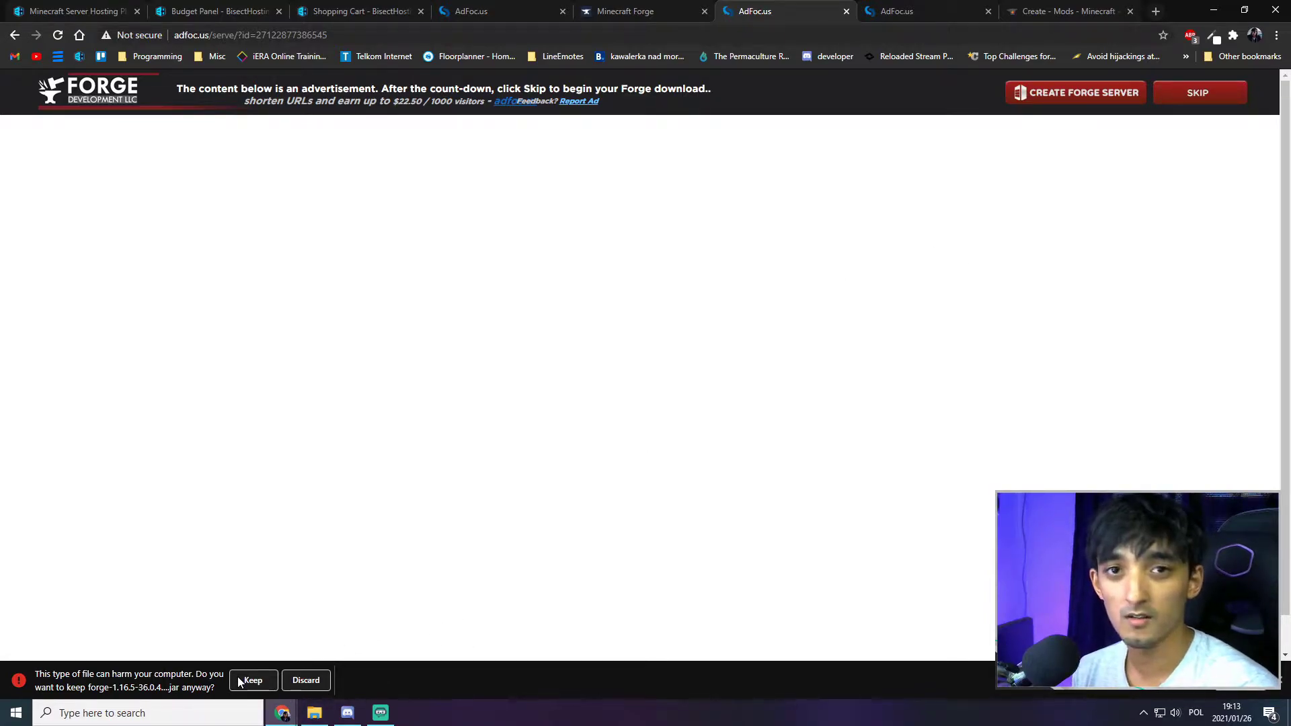
{"action": "left_click", "coordinate": [244, 681]}
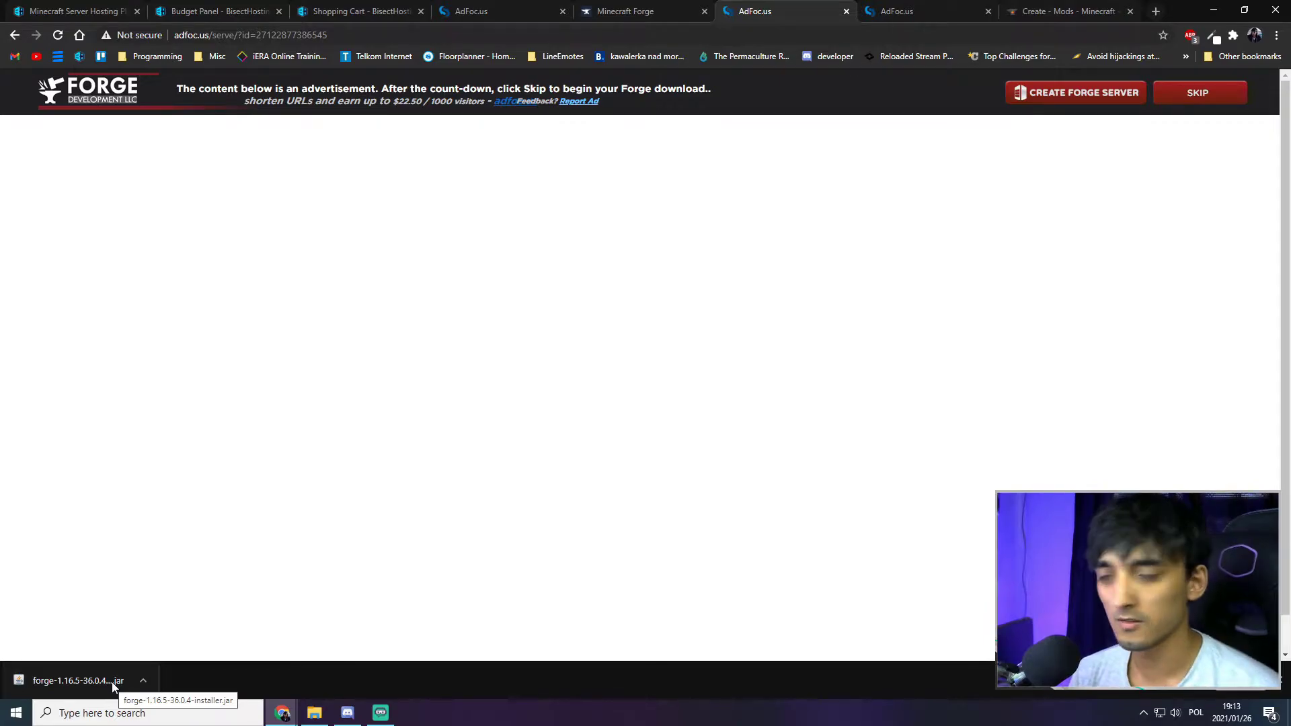
{"action": "left_click", "coordinate": [84, 682]}
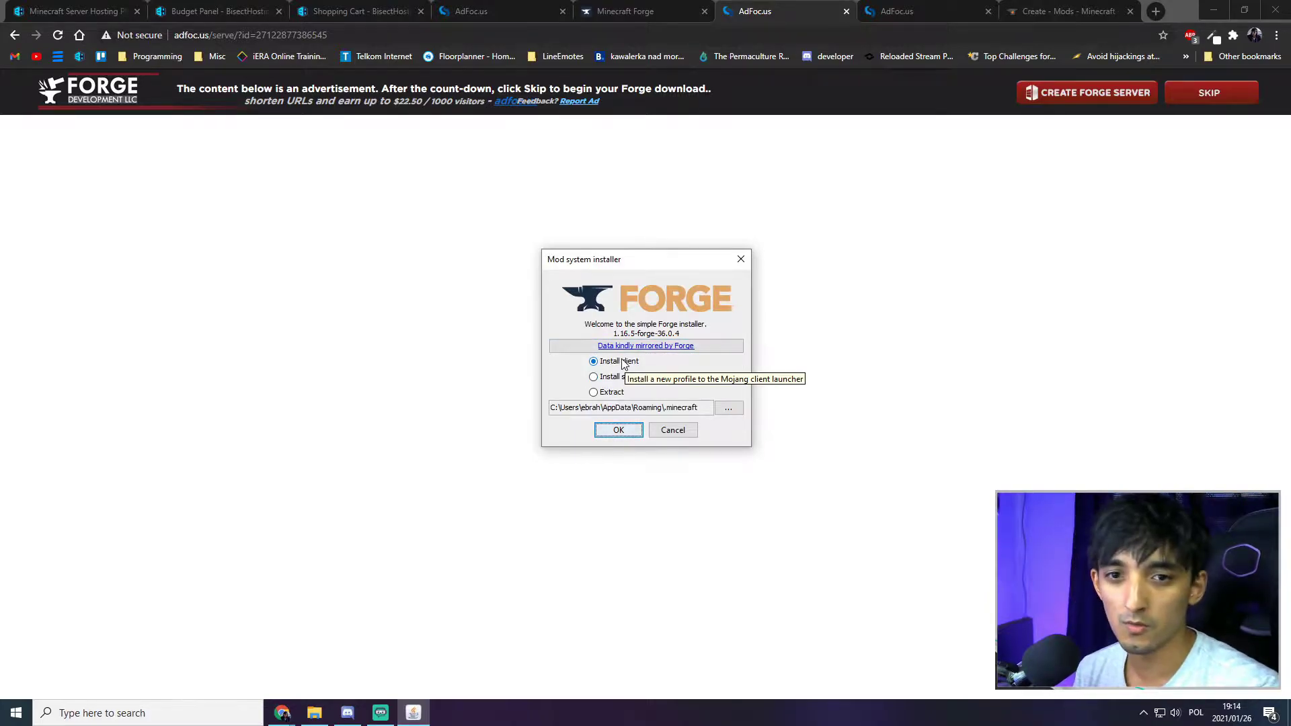
Step: Switch the Forge installer to Install server
{"action": "left_click", "coordinate": [610, 378]}
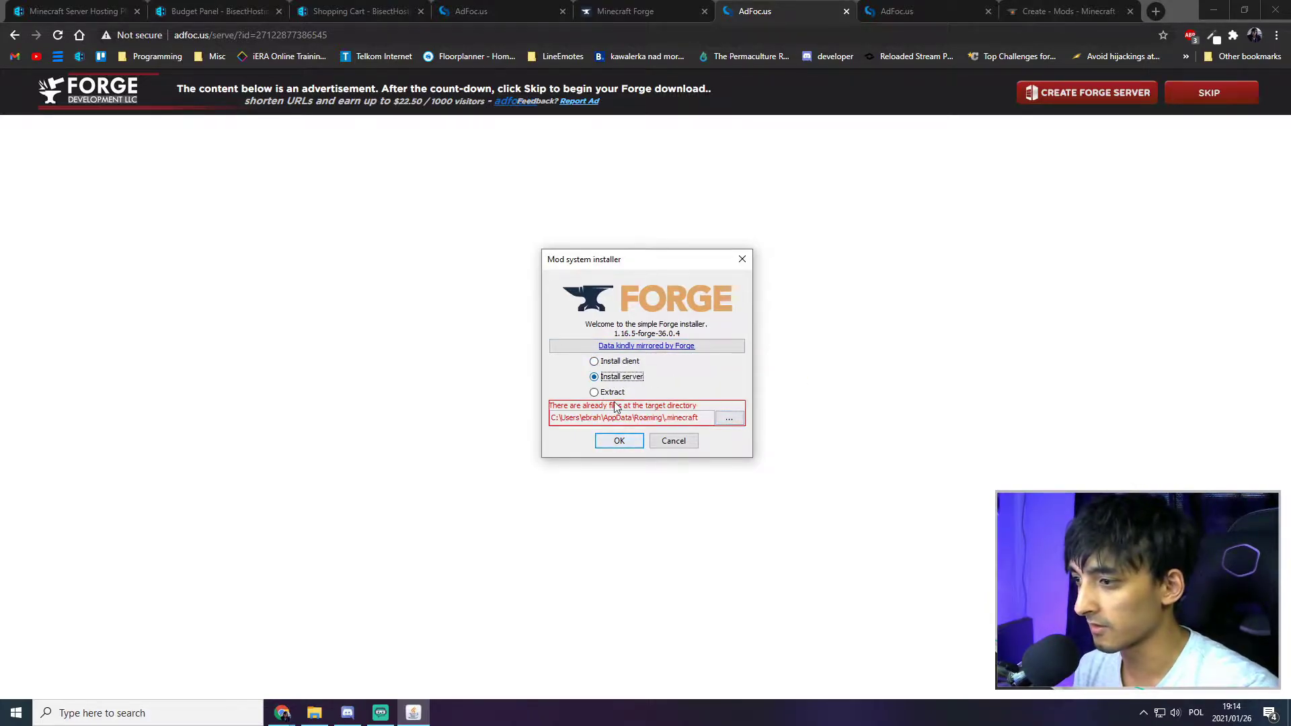
{"action": "key", "text": "Up"}
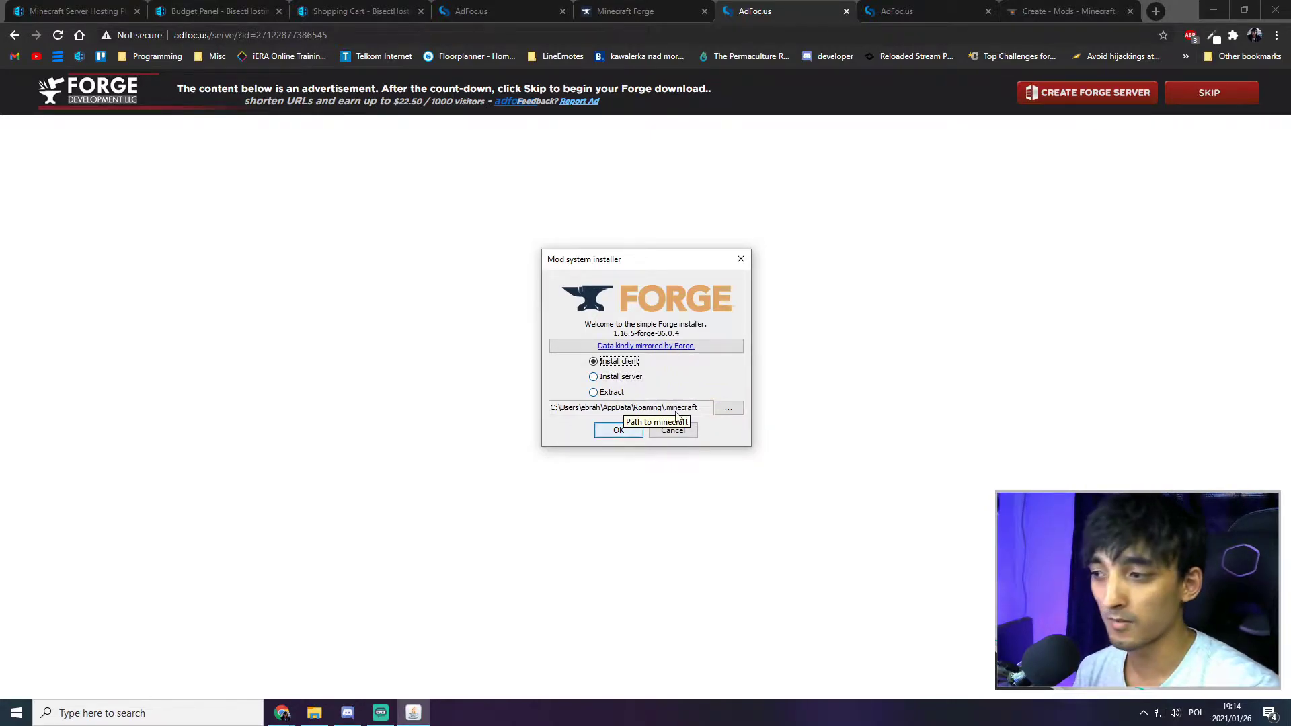
{"action": "left_click", "coordinate": [615, 380]}
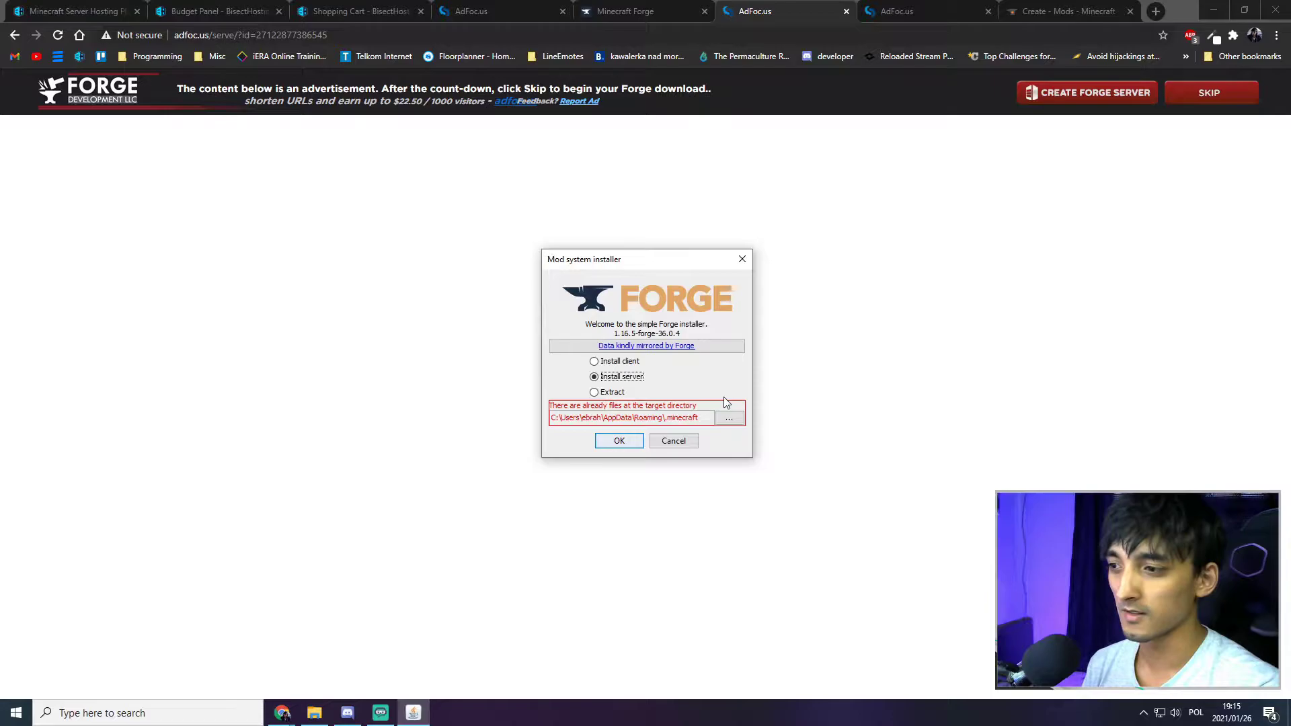
Step: Install the server into a new Desktop folder 'Minecraft Server' and dismiss the completion message
{"action": "left_click", "coordinate": [729, 418]}
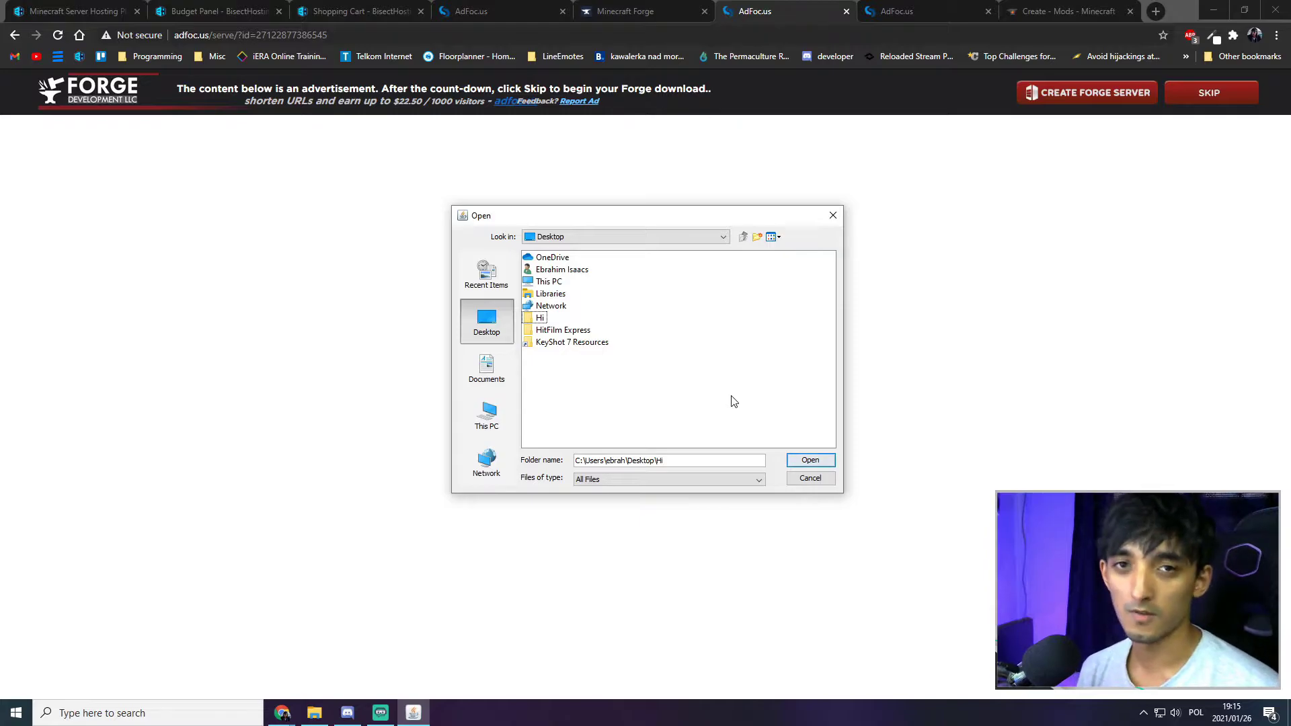
{"action": "left_click", "coordinate": [757, 237]}
{"action": "type", "text": "Minecraft Server"}
{"action": "key", "text": "Return"}
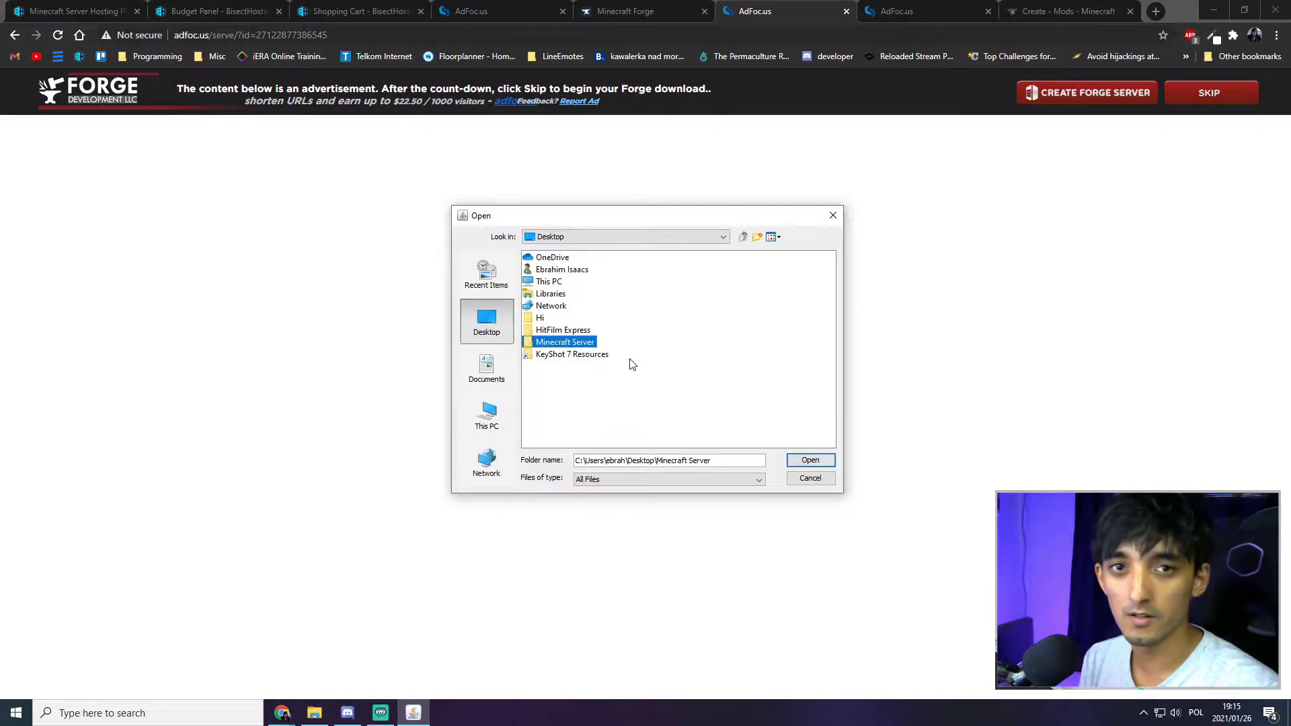
{"action": "left_click", "coordinate": [816, 463]}
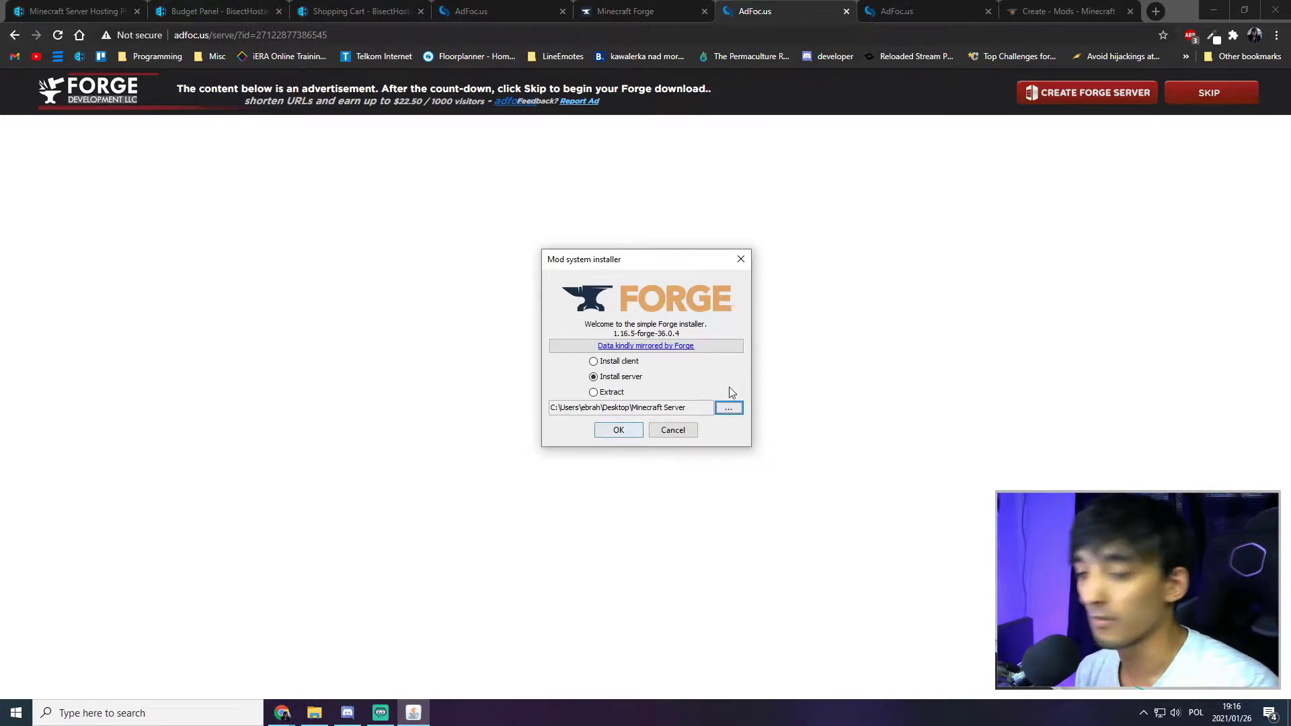
{"action": "left_click", "coordinate": [612, 429]}
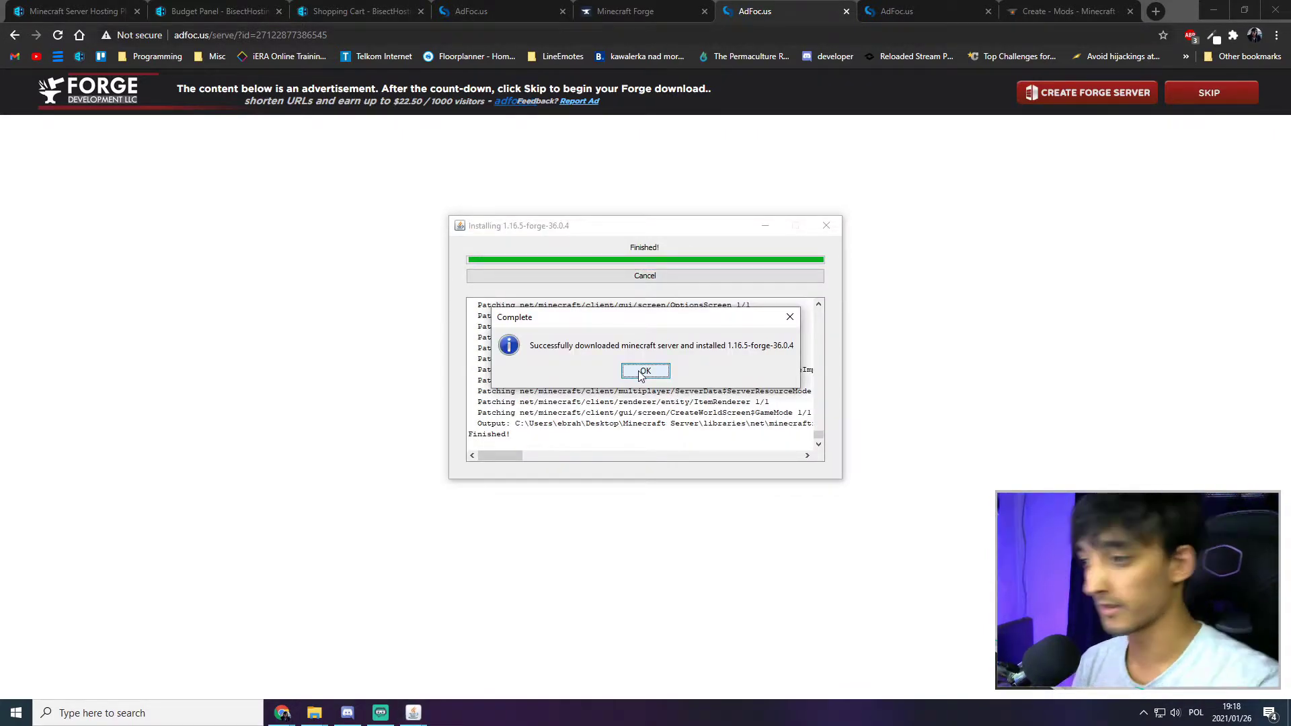
{"action": "left_click", "coordinate": [643, 372]}
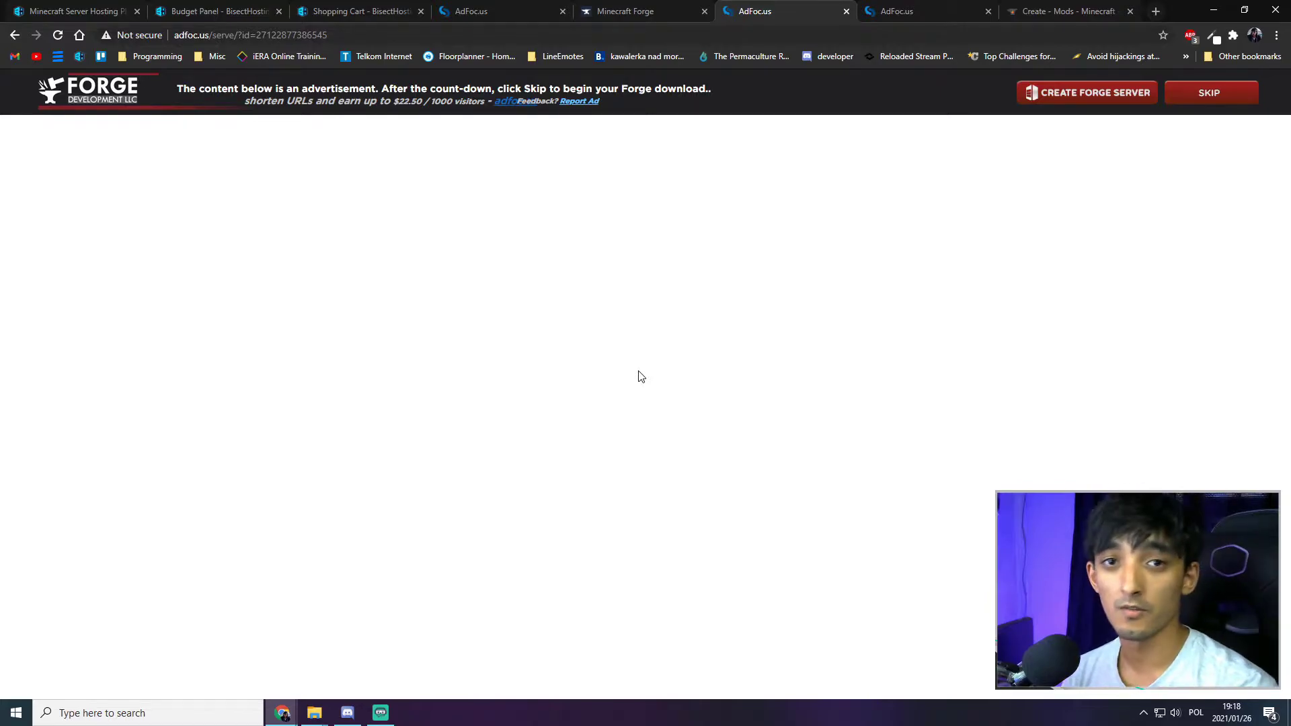
Step: Rename forge-1.16.5-36.0.4.jar in the Minecraft Server folder to custom.jar
{"action": "key", "text": "alt+Tab"}
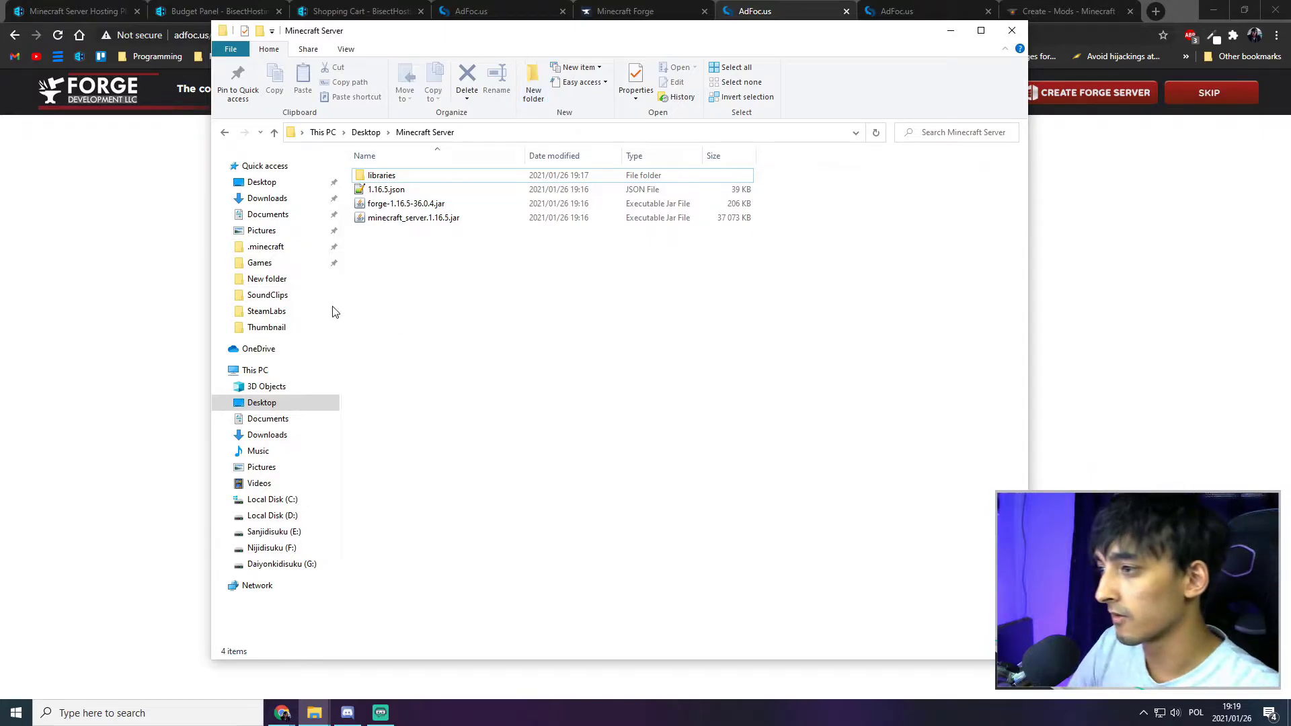
{"action": "left_click", "coordinate": [425, 204]}
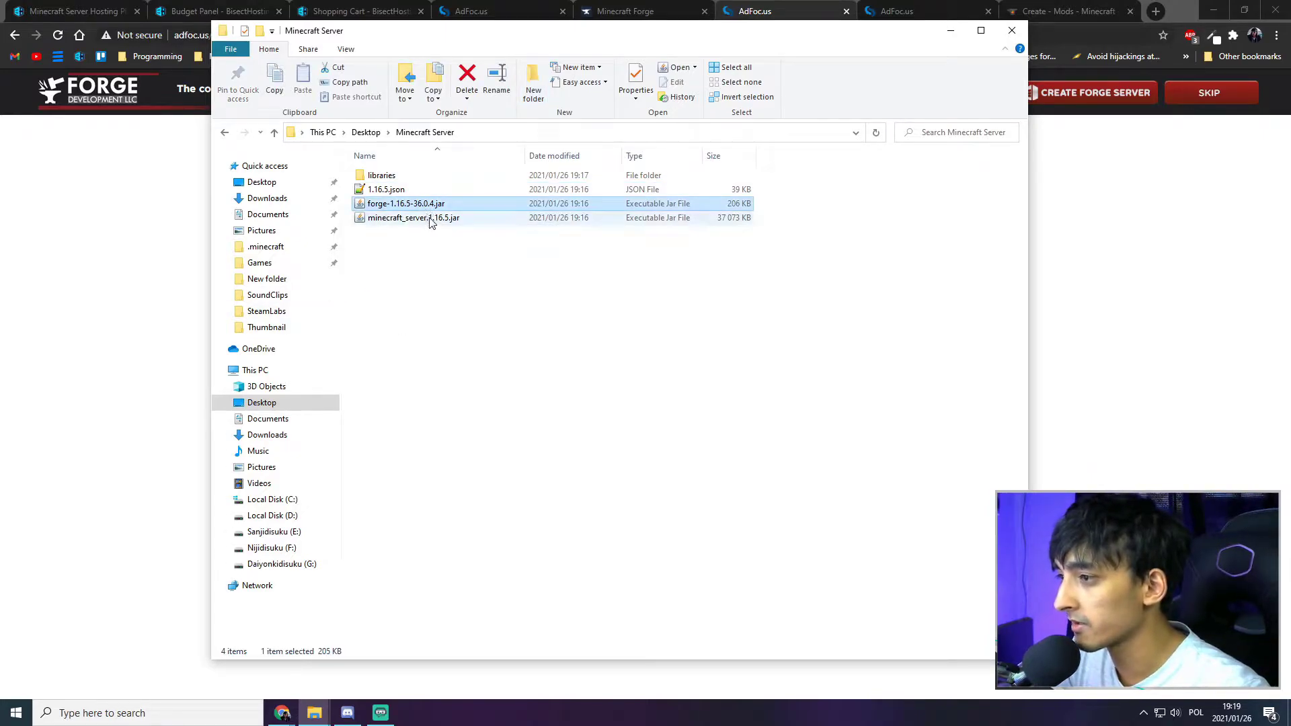
{"action": "left_click", "coordinate": [433, 204]}
{"action": "left_click", "coordinate": [436, 203]}
{"action": "left_click_drag", "start_coordinate": [436, 203], "coordinate": [367, 203]}
{"action": "type", "text": "custom.jar"}
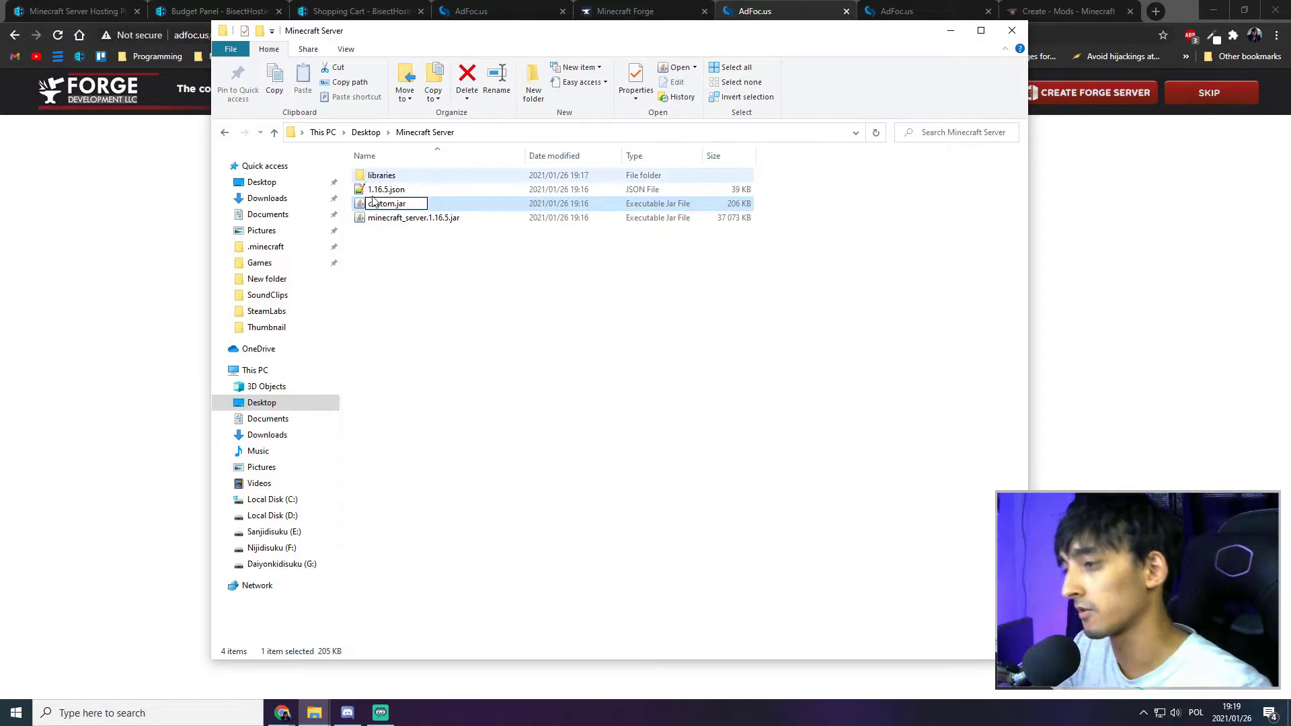
{"action": "left_click", "coordinate": [573, 366]}
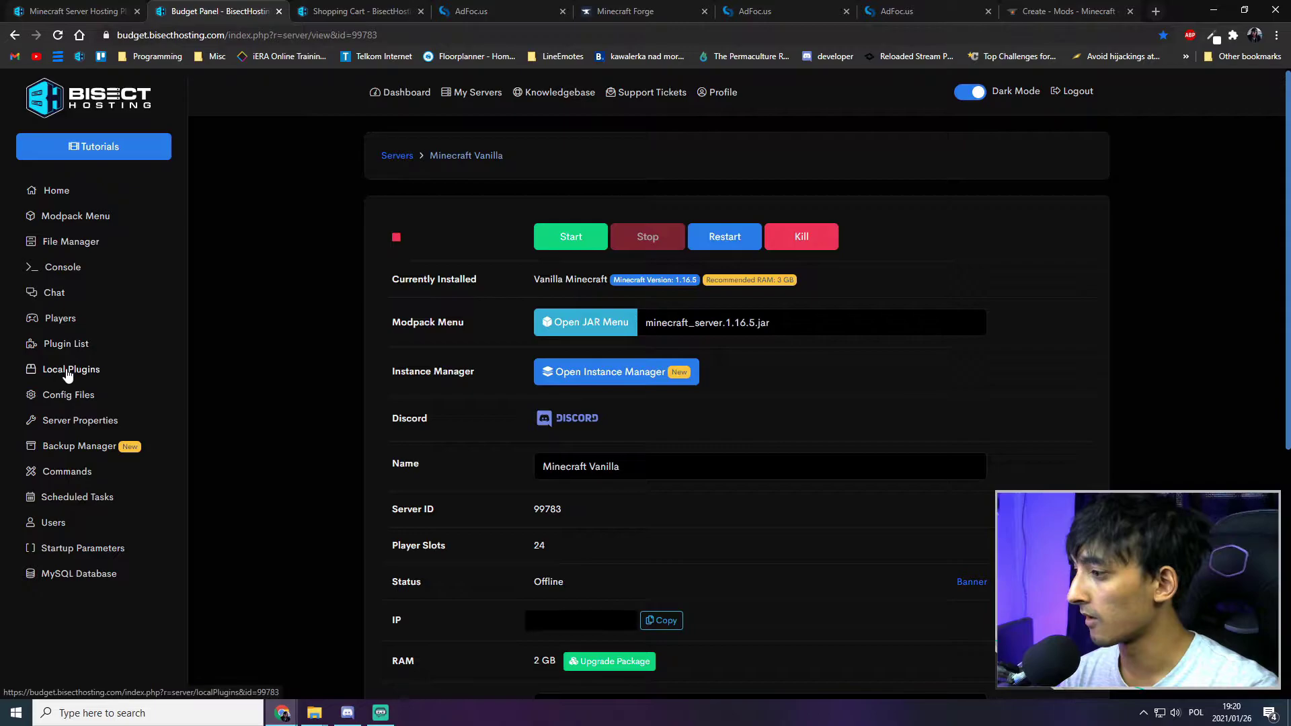
Step: Delete minecraft_server.1.16.5.jar from the server's File Manager, leaving the folder empty
{"action": "left_click", "coordinate": [73, 245]}
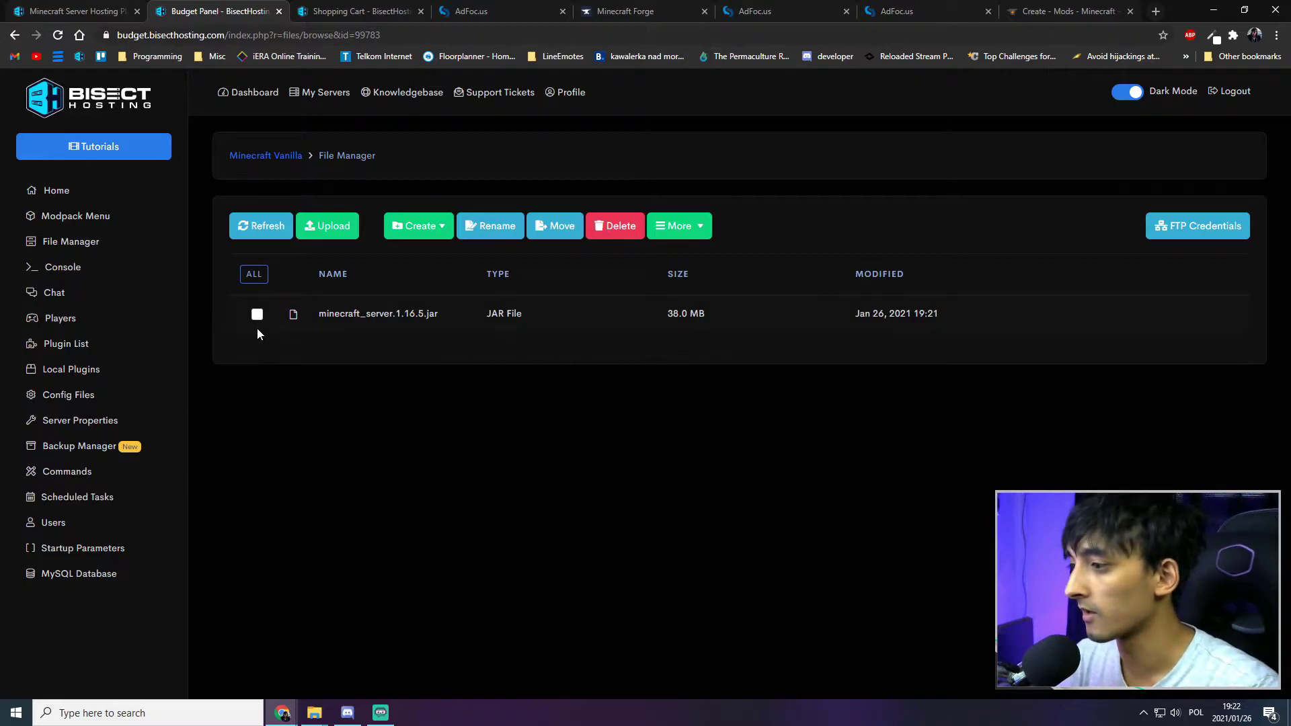
{"action": "left_click", "coordinate": [253, 281]}
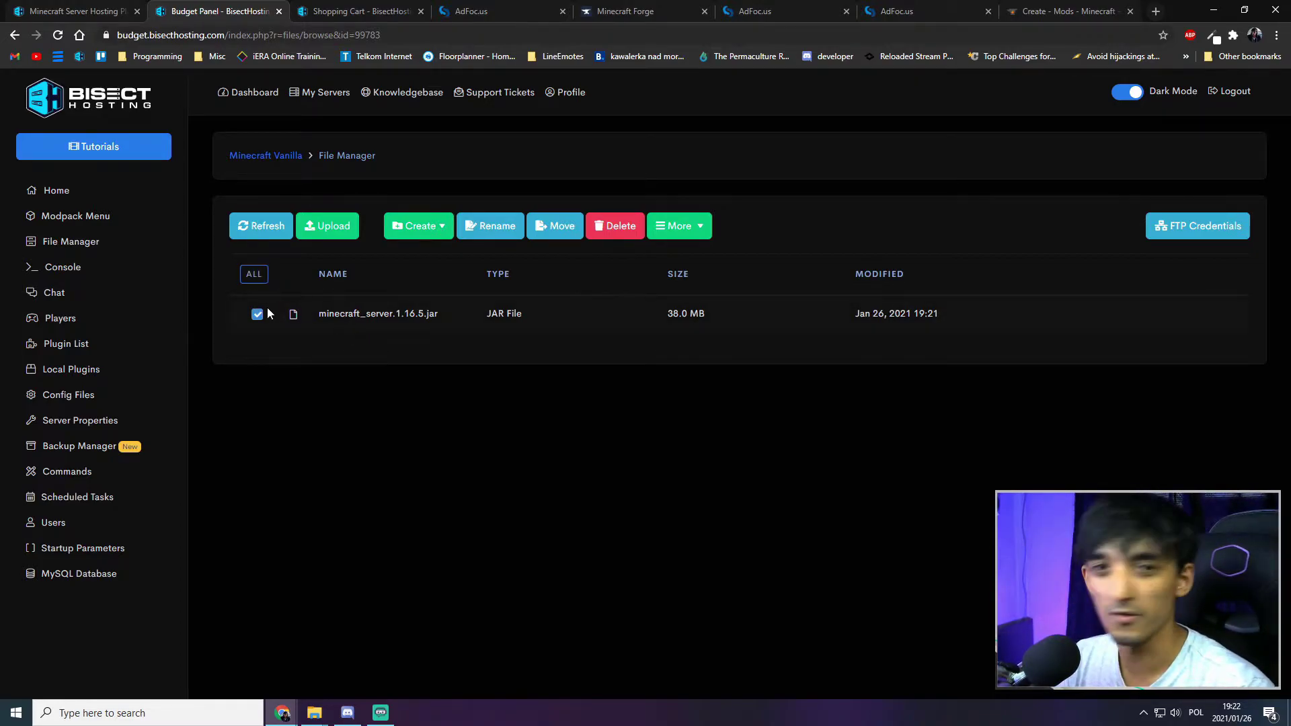
{"action": "left_click", "coordinate": [268, 229]}
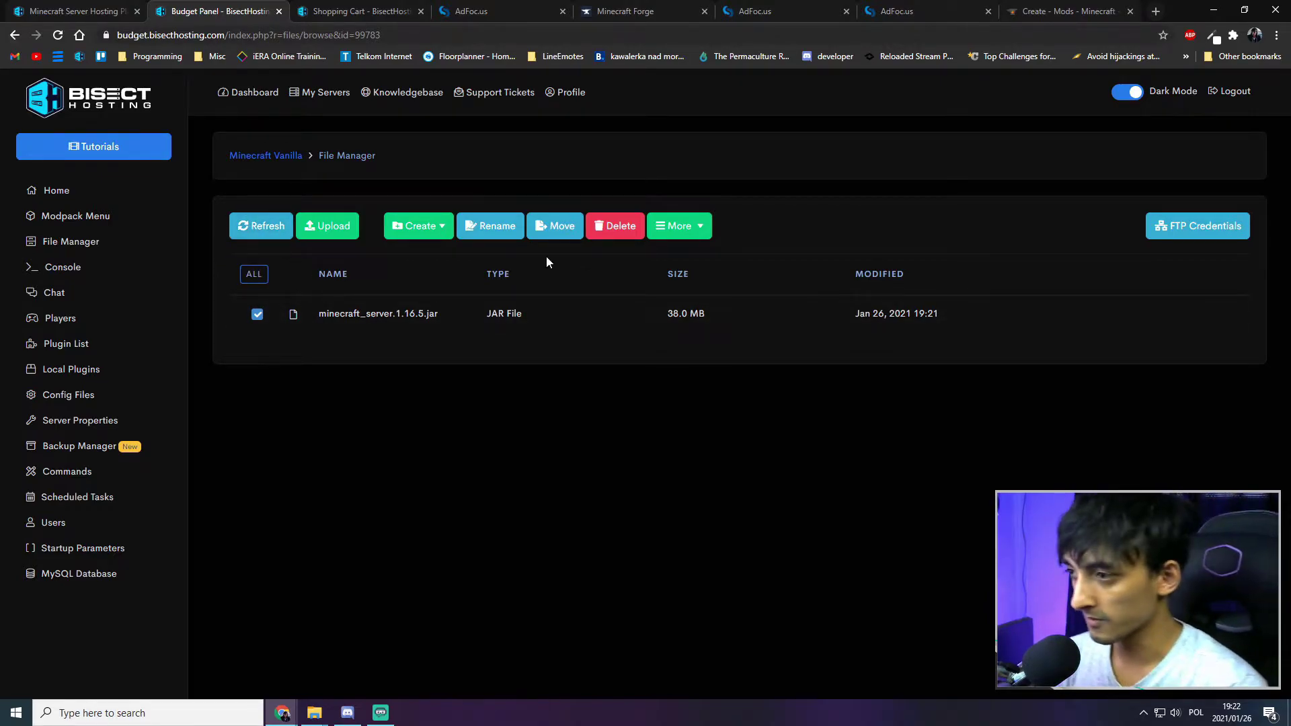
{"action": "left_click", "coordinate": [613, 224]}
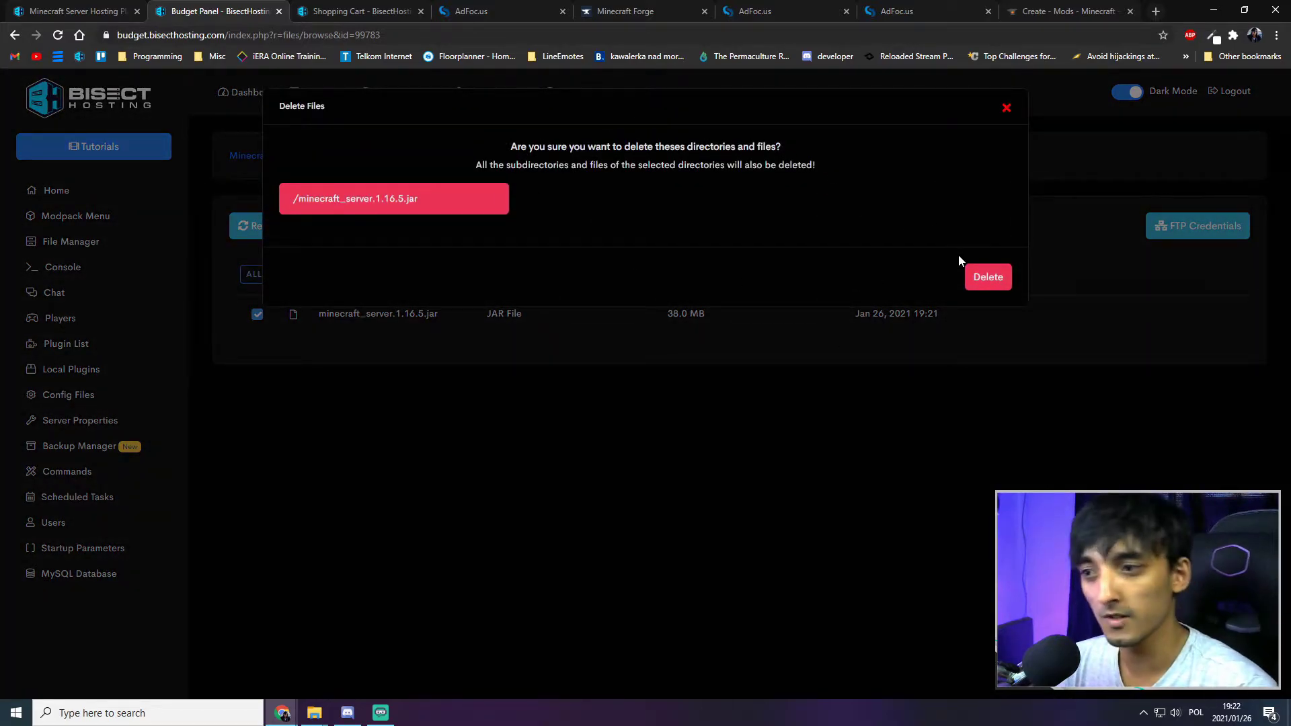
{"action": "left_click", "coordinate": [987, 278]}
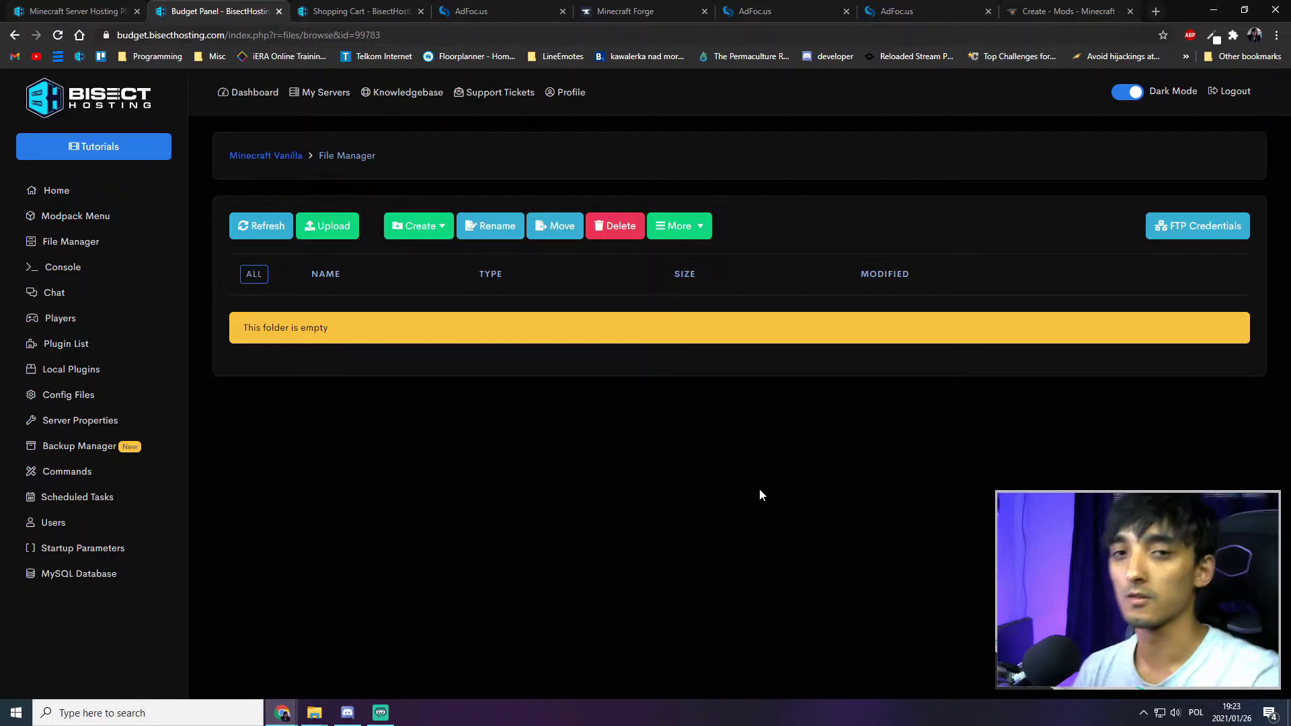
{"action": "key", "text": "alt+Tab"}
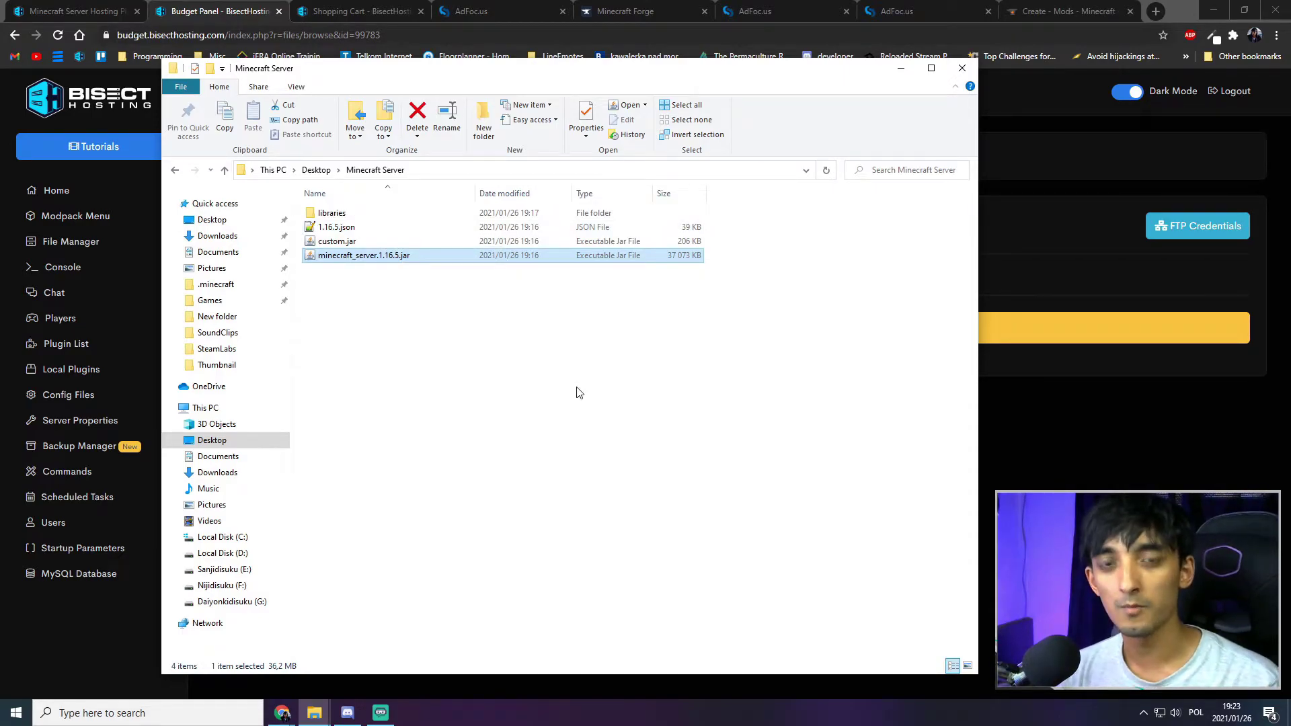
Step: Compress libraries, 1.16.5.json, custom.jar and the server jar into Minecraft Server.zip with 7-Zip
{"action": "left_click_drag", "start_coordinate": [578, 392], "coordinate": [338, 203]}
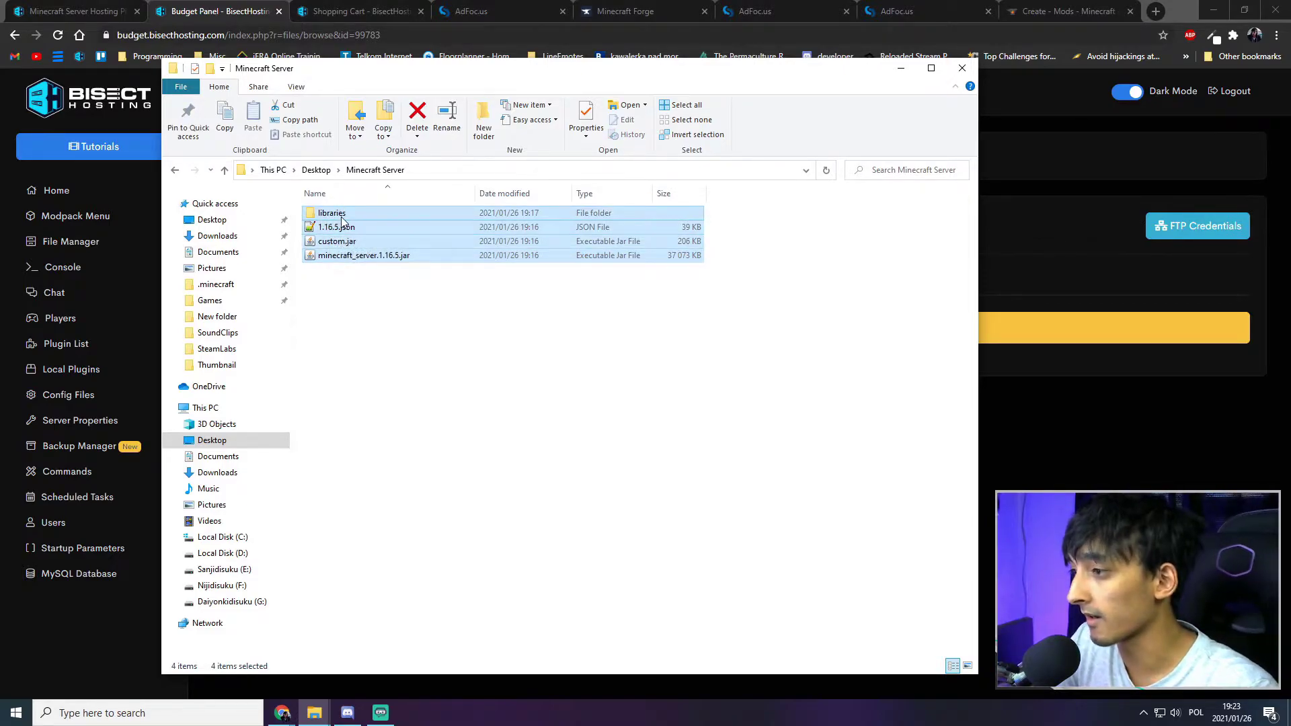
{"action": "right_click", "coordinate": [339, 217]}
{"action": "mouse_move", "coordinate": [303, 336]}
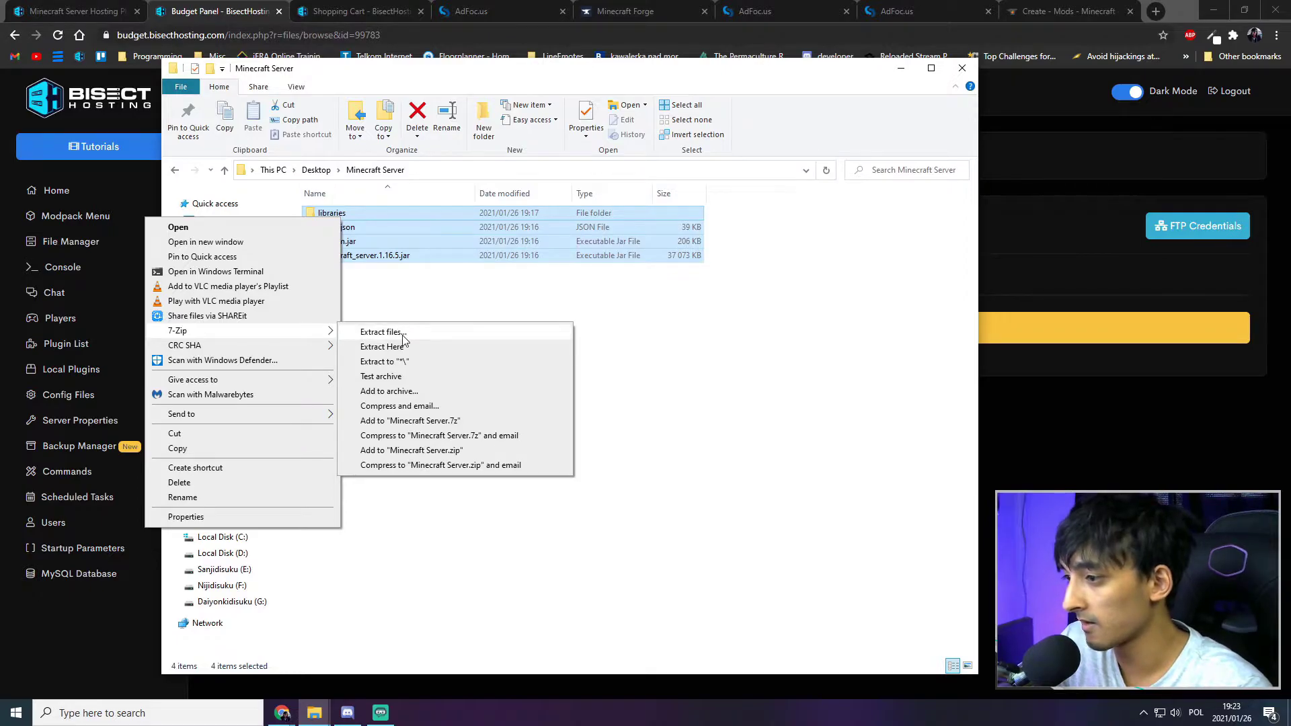
{"action": "left_click", "coordinate": [427, 452]}
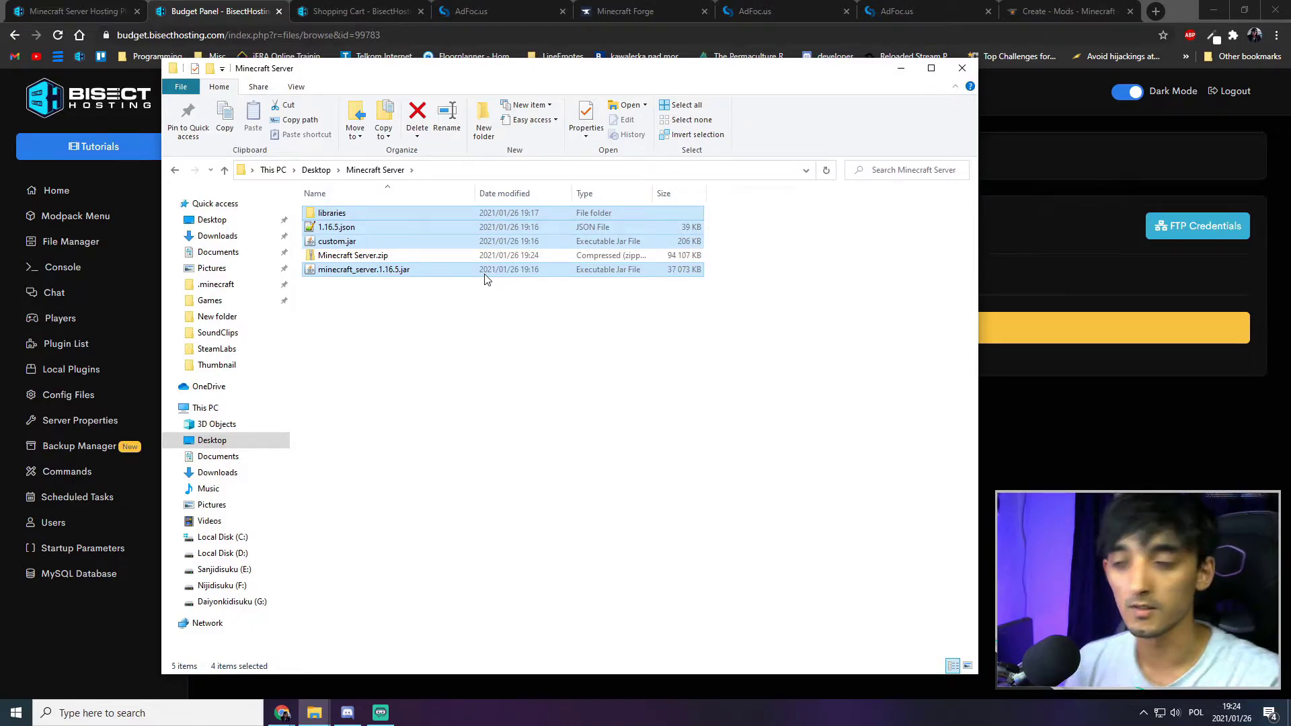
Step: Drag Minecraft Server.zip from the Desktop folder into the BisectHosting File Manager
{"action": "left_click", "coordinate": [355, 258]}
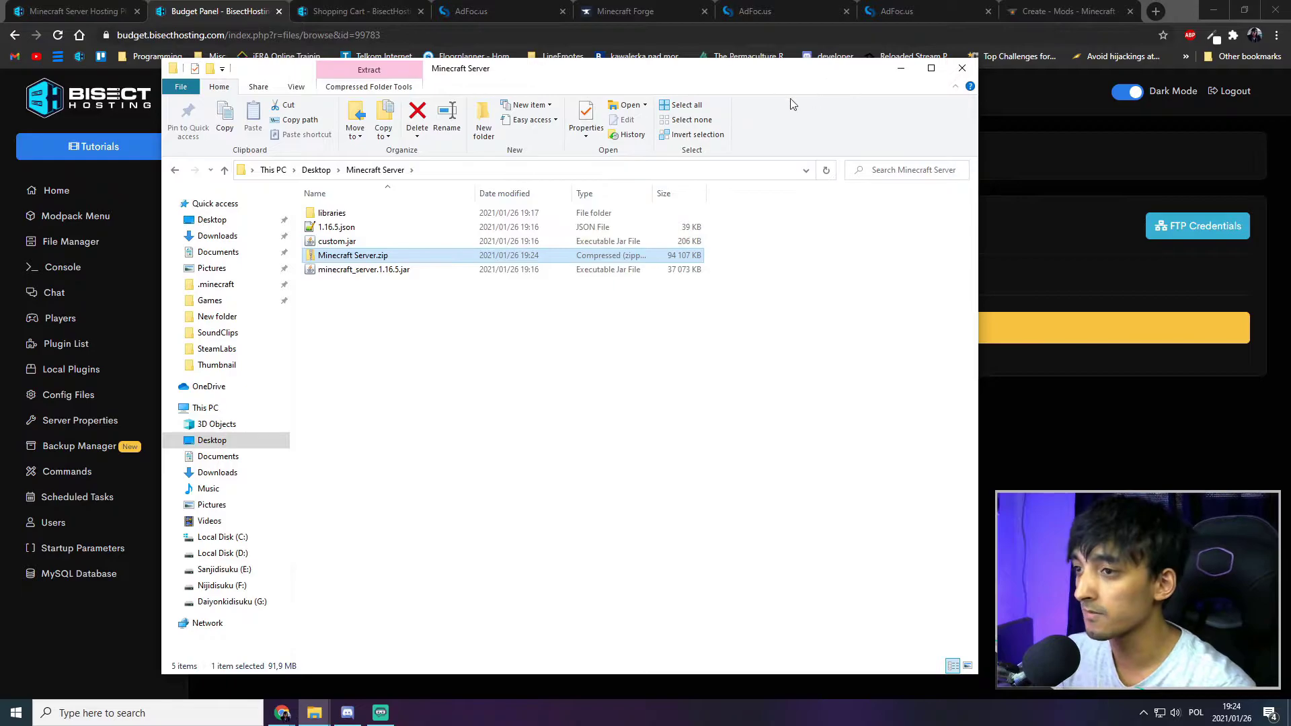
{"action": "left_click_drag", "start_coordinate": [801, 65], "coordinate": [557, 80]}
{"action": "left_click_drag", "start_coordinate": [128, 273], "coordinate": [895, 385]}
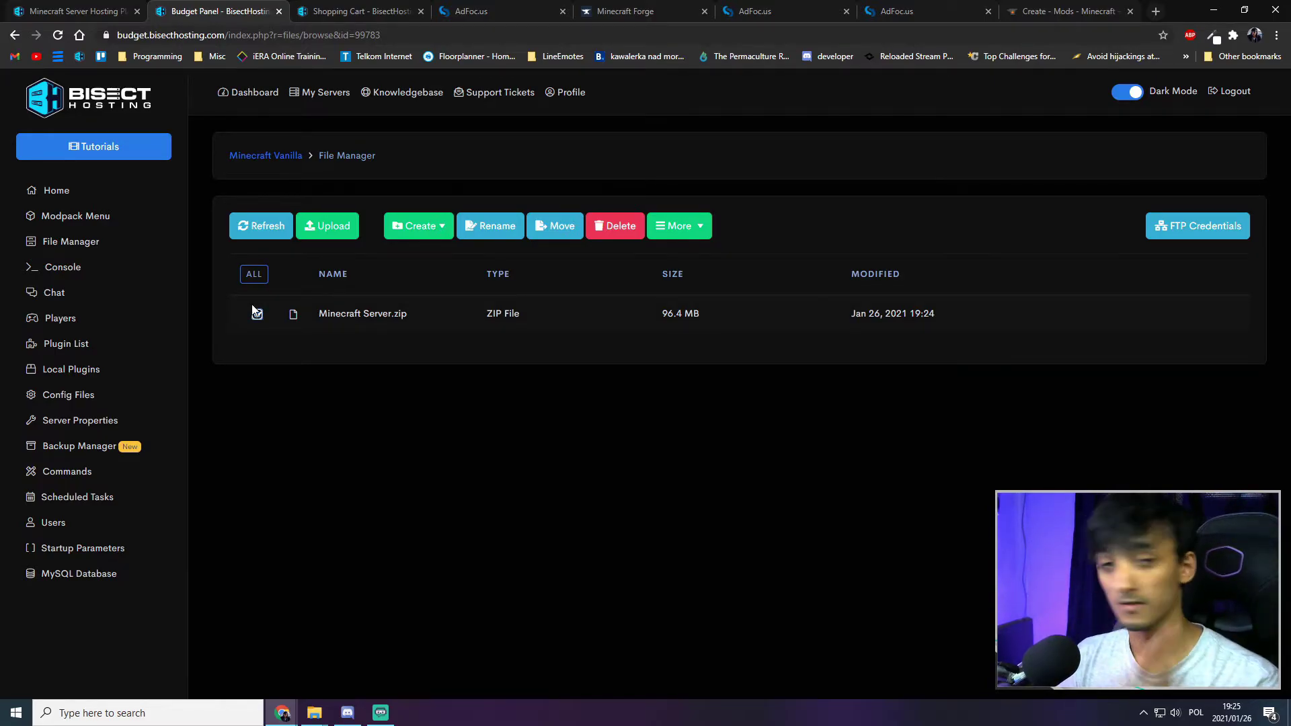
Step: Unarchive Minecraft Server.zip on the server from the More menu
{"action": "left_click", "coordinate": [680, 227]}
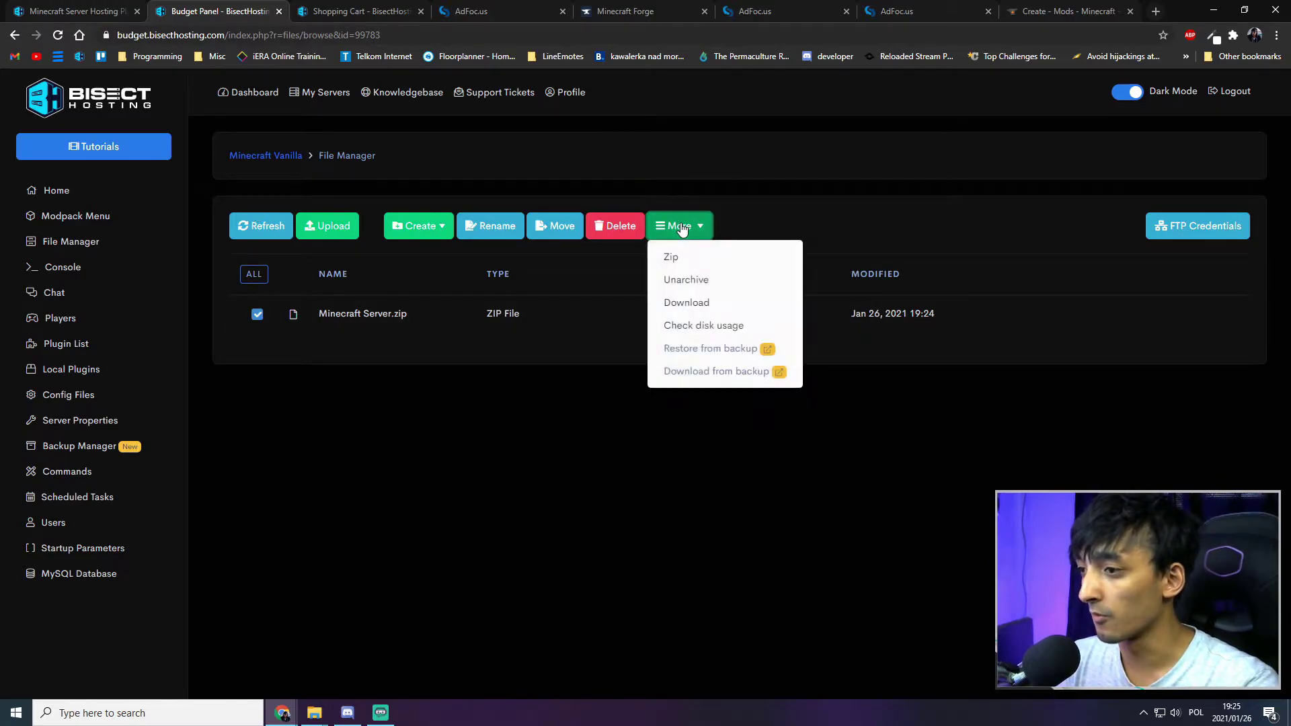
{"action": "left_click", "coordinate": [701, 281]}
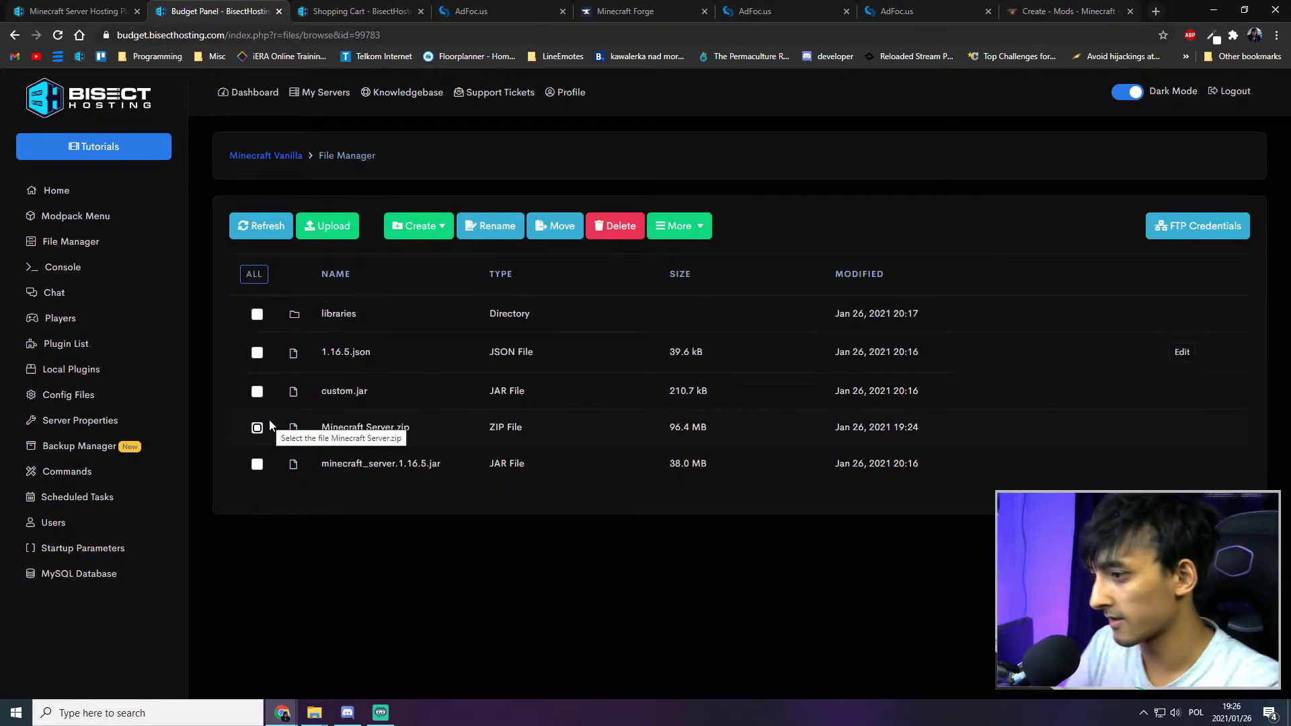
Step: Delete the uploaded Minecraft Server.zip from the server files
{"action": "left_click", "coordinate": [257, 430]}
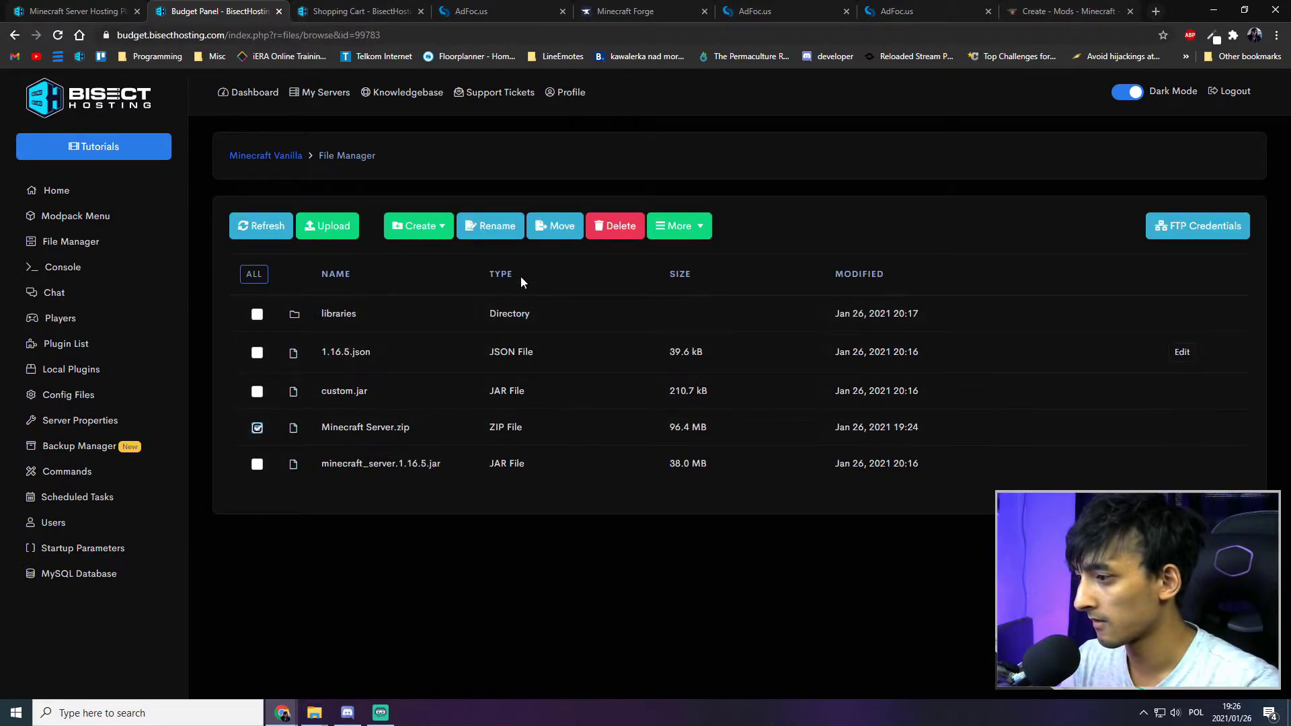
{"action": "left_click", "coordinate": [613, 225]}
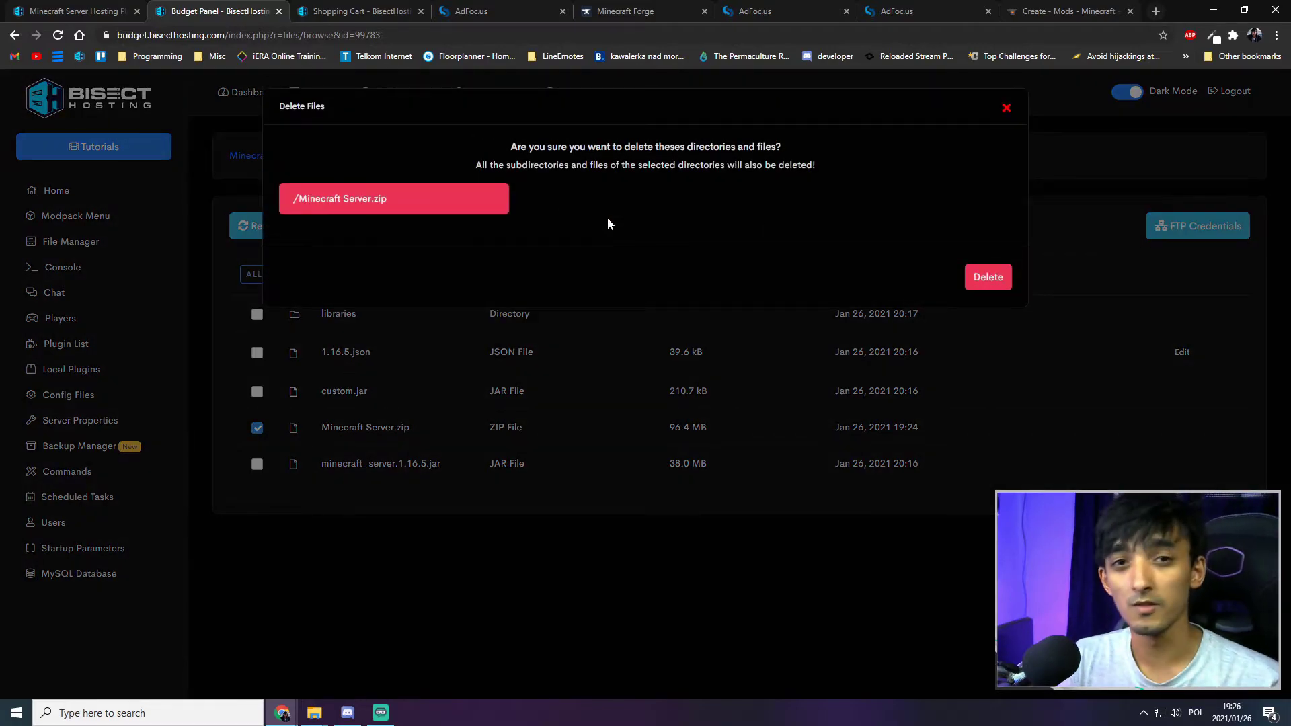
{"action": "left_click", "coordinate": [986, 277]}
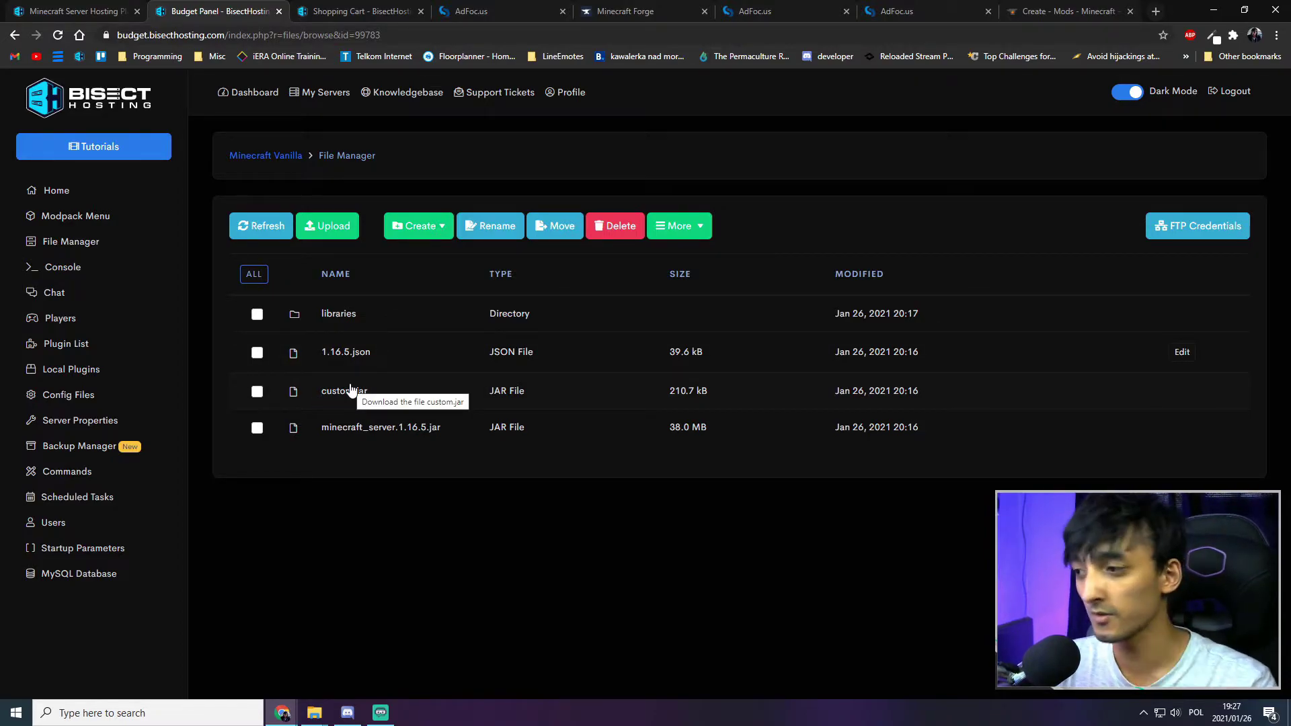
Step: On the Home page, change the JAR field to custom.jar and save the settings
{"action": "left_click", "coordinate": [61, 193]}
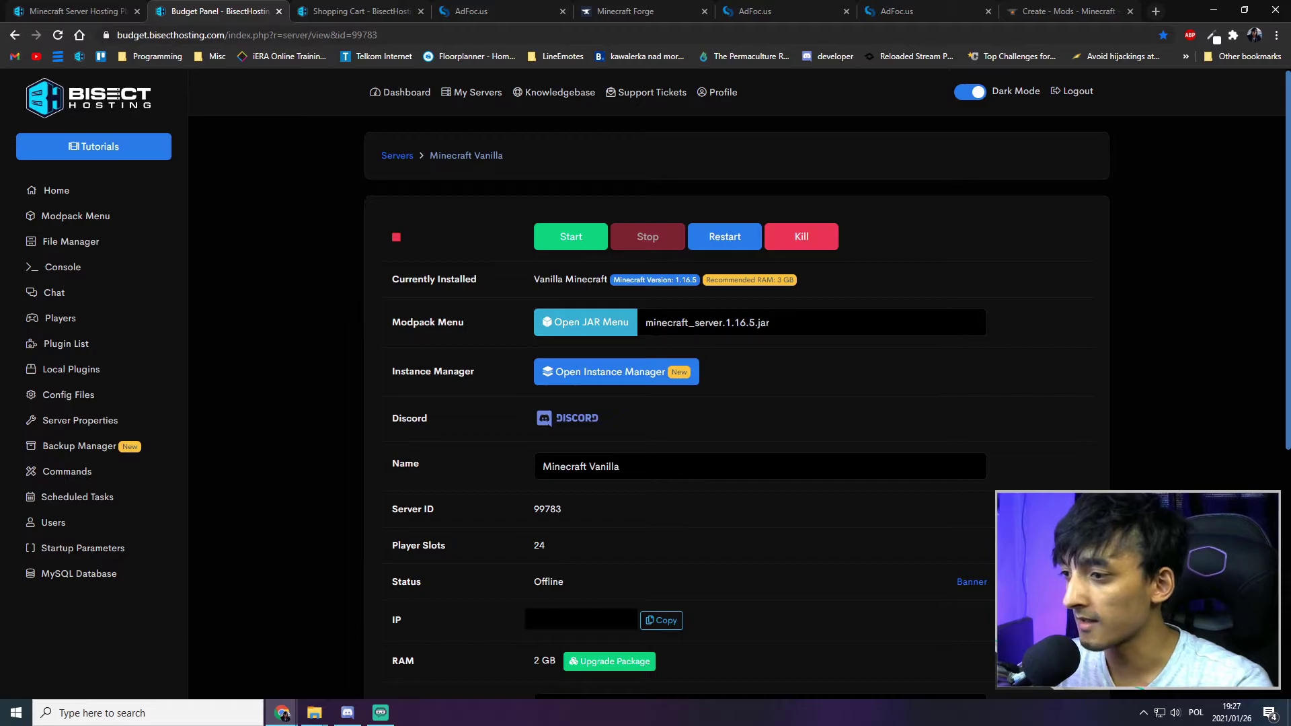
{"action": "left_click_drag", "start_coordinate": [646, 323], "coordinate": [734, 323]}
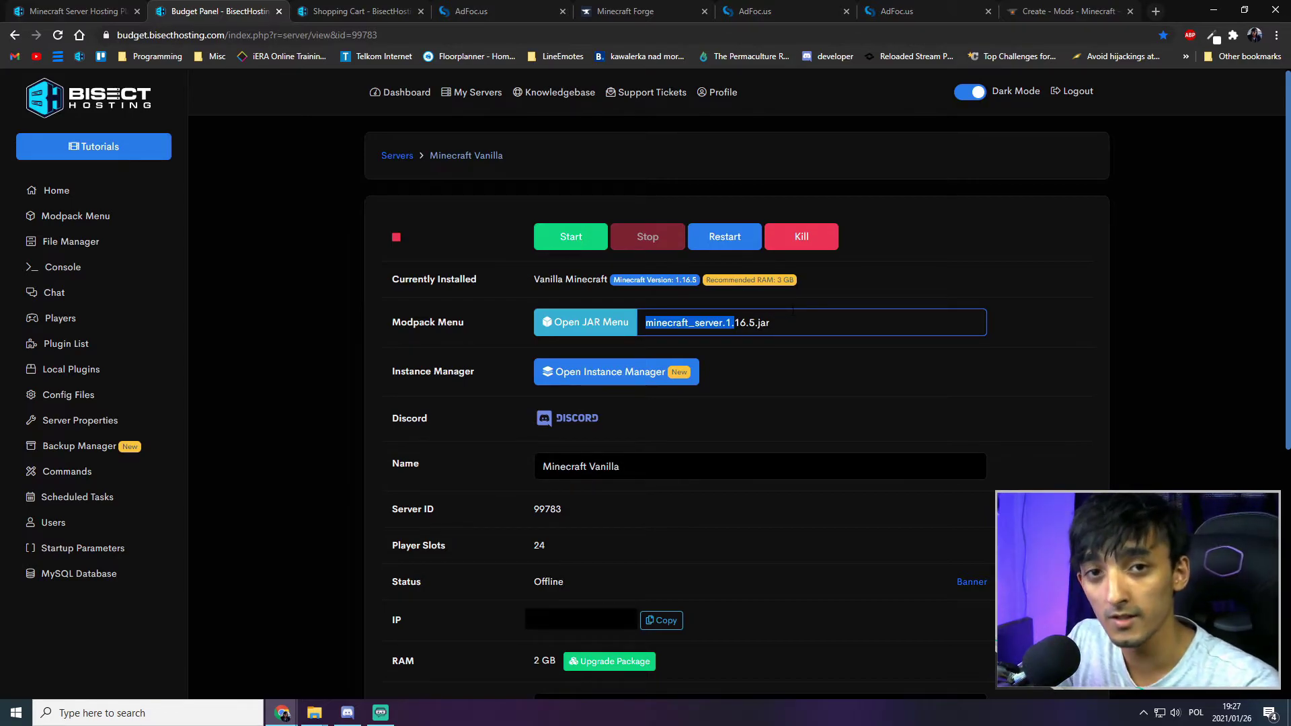
{"action": "triple_click", "coordinate": [647, 323]}
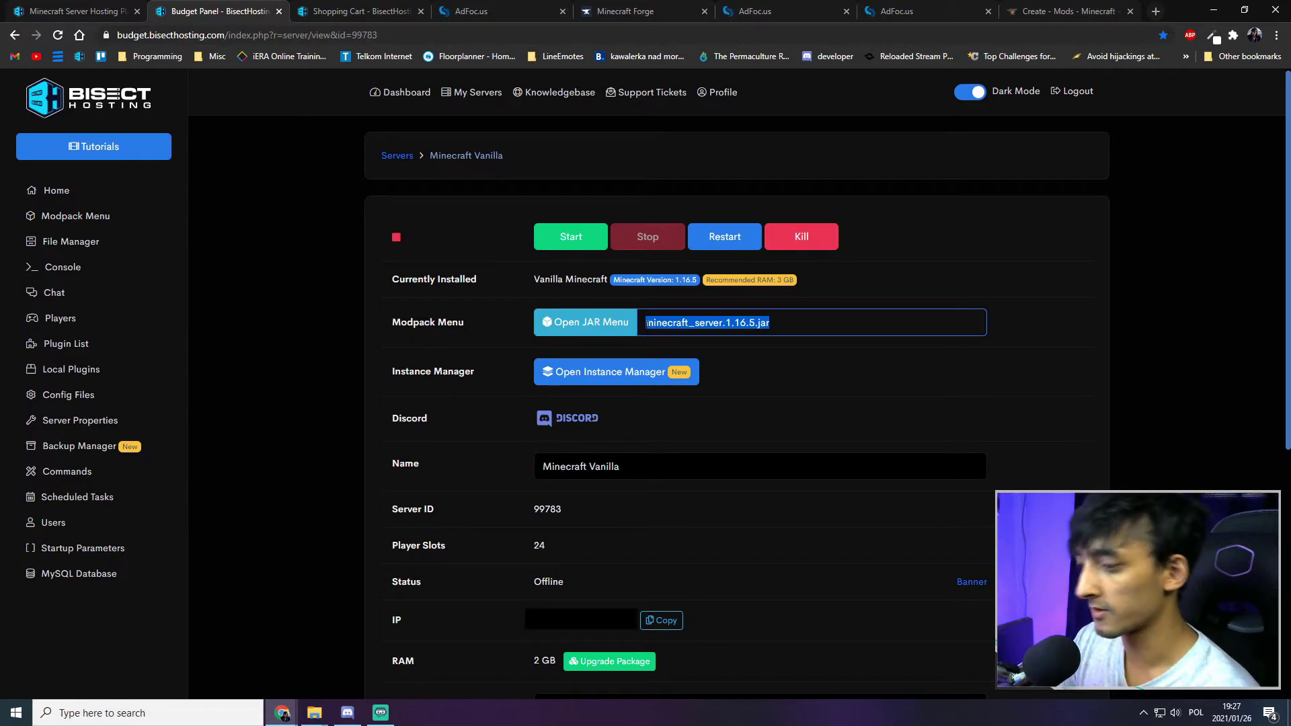
{"action": "type", "text": "custom"}
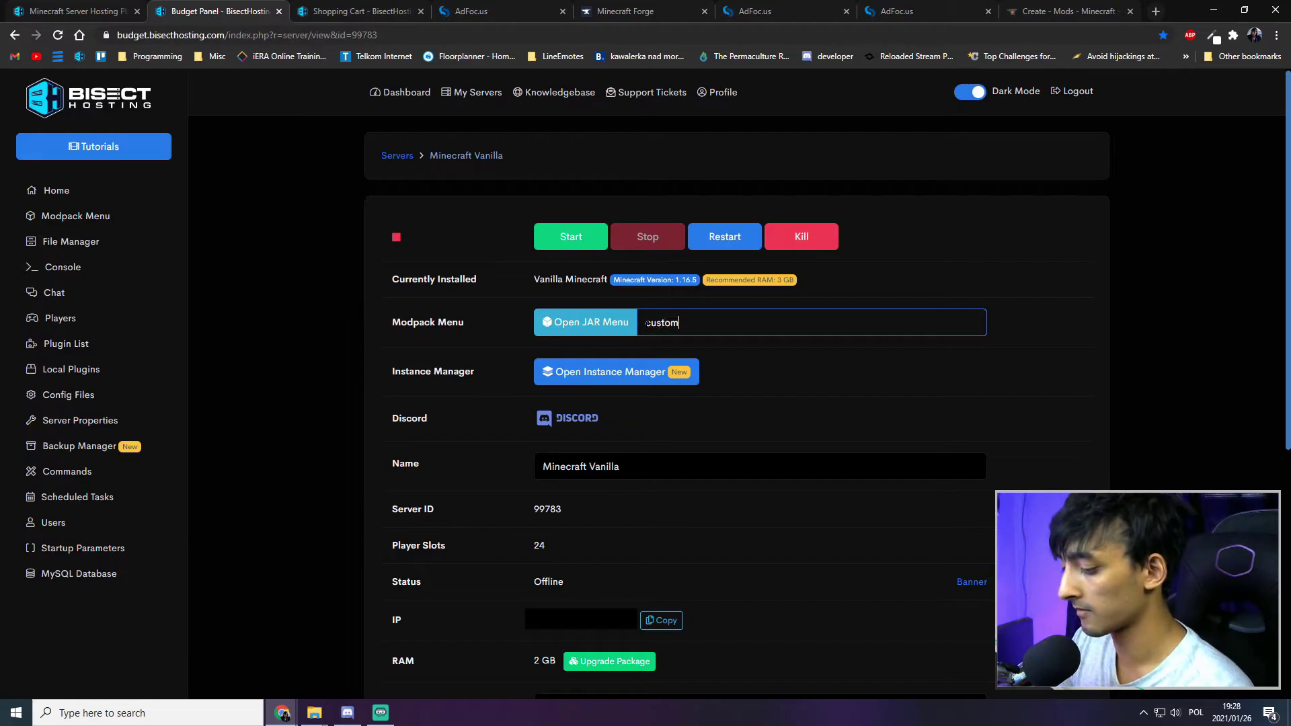
{"action": "type", "text": ".jar"}
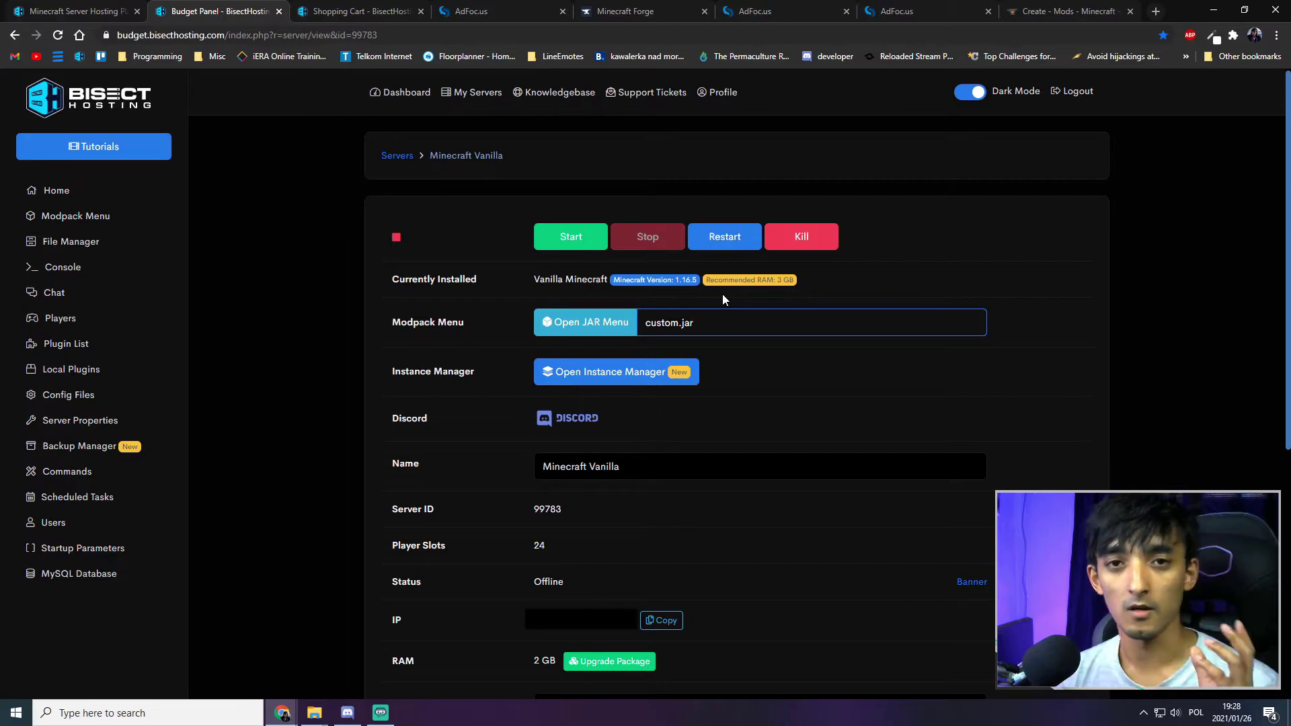
{"action": "left_click", "coordinate": [800, 304]}
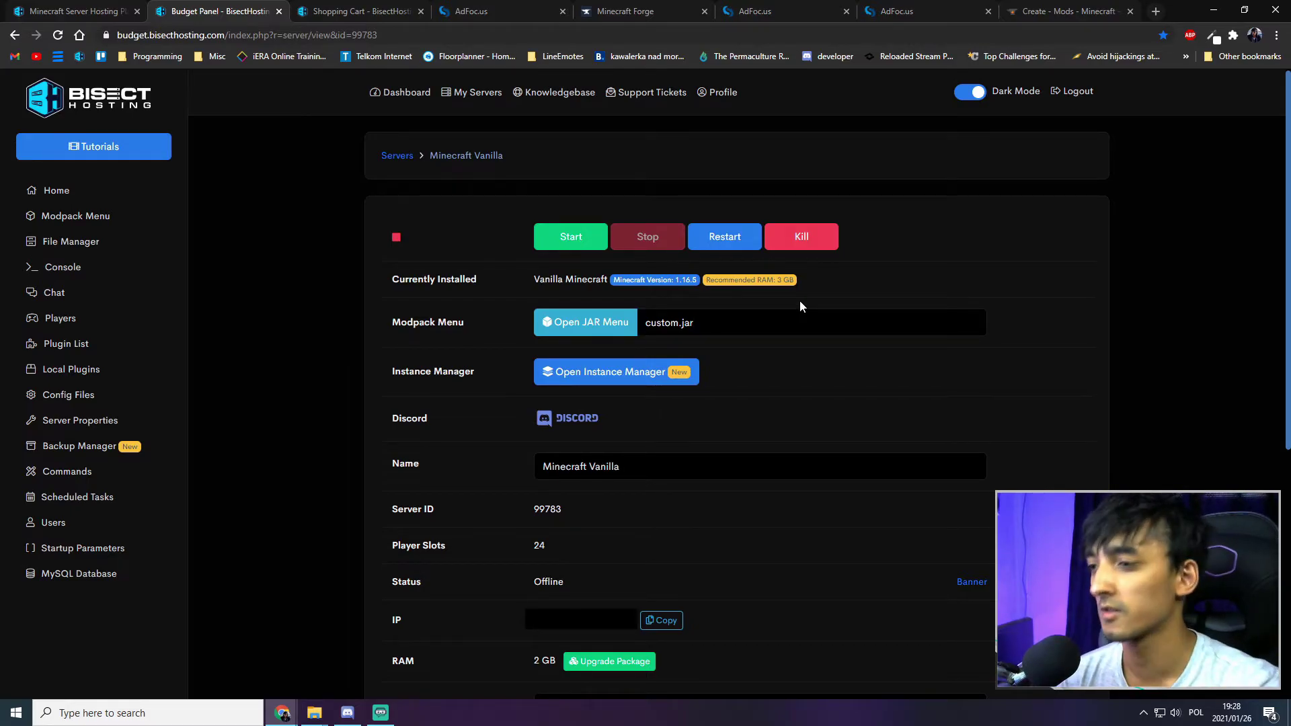
{"action": "scroll", "coordinate": [758, 498], "scroll_direction": "down", "scroll_amount": 4}
{"action": "scroll", "coordinate": [759, 497], "scroll_direction": "down", "scroll_amount": 1}
{"action": "left_click", "coordinate": [777, 558]}
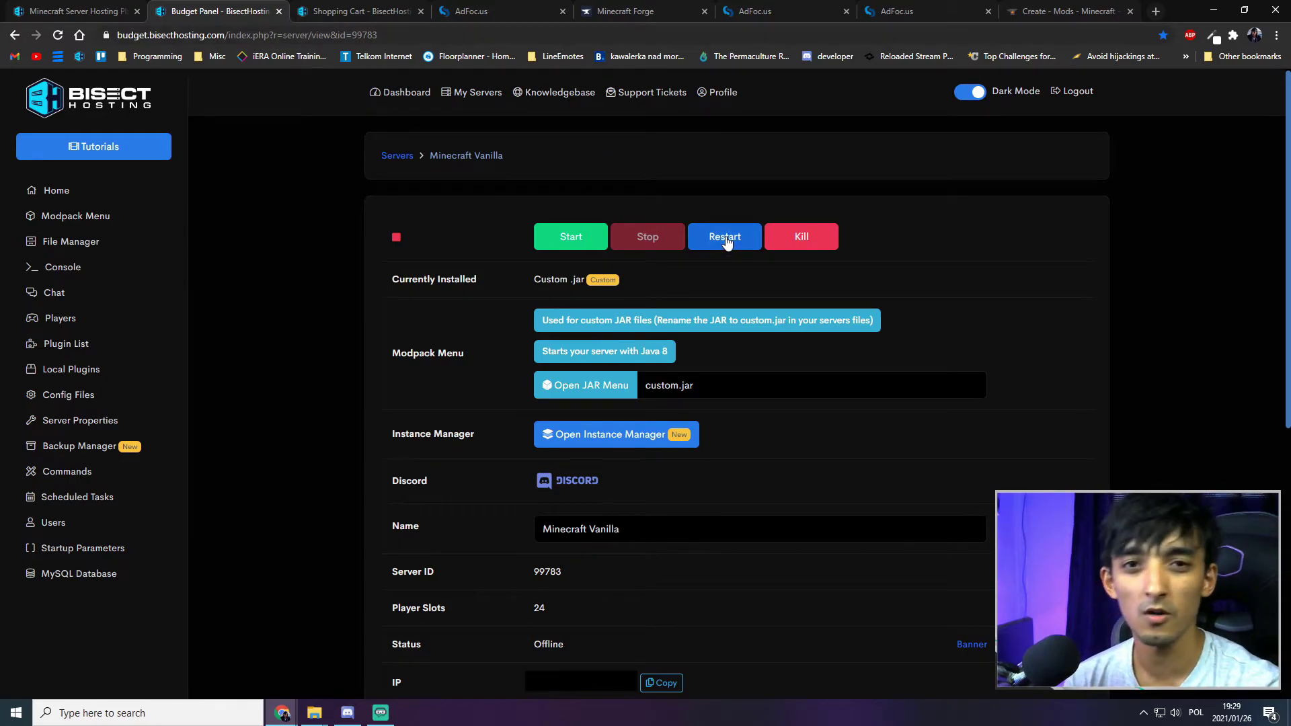
Step: Start the server from the Console so it generates its mods, config, logs and world folders
{"action": "left_click", "coordinate": [77, 275]}
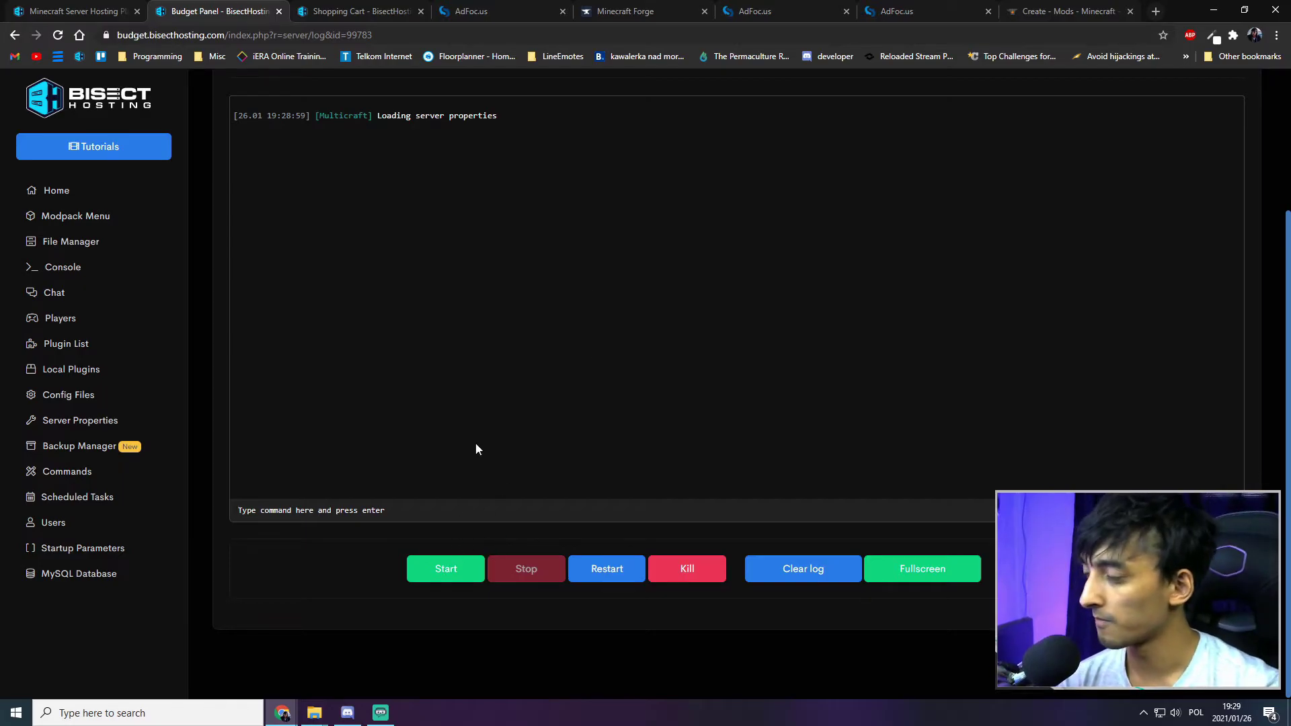
{"action": "left_click", "coordinate": [449, 571]}
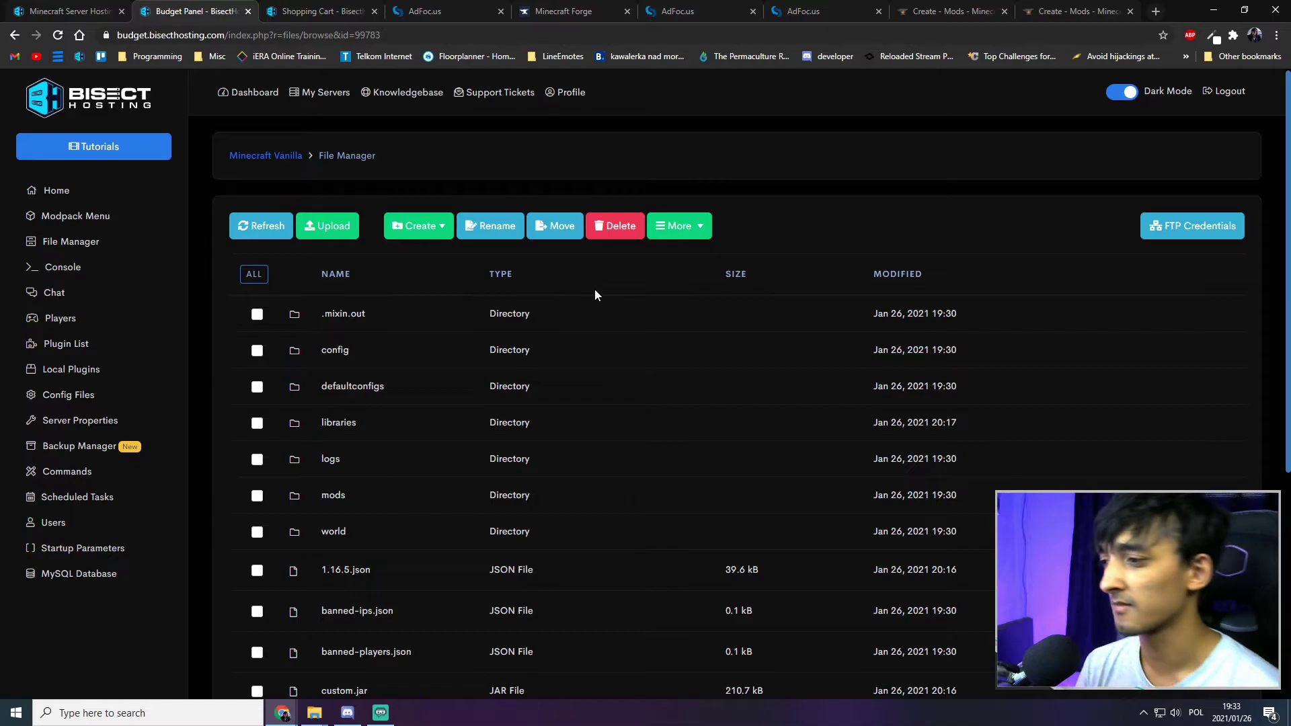
Step: Open the empty mods folder, then bring up the Create mod's CurseForge page for 1.16.5
{"action": "left_click", "coordinate": [334, 496]}
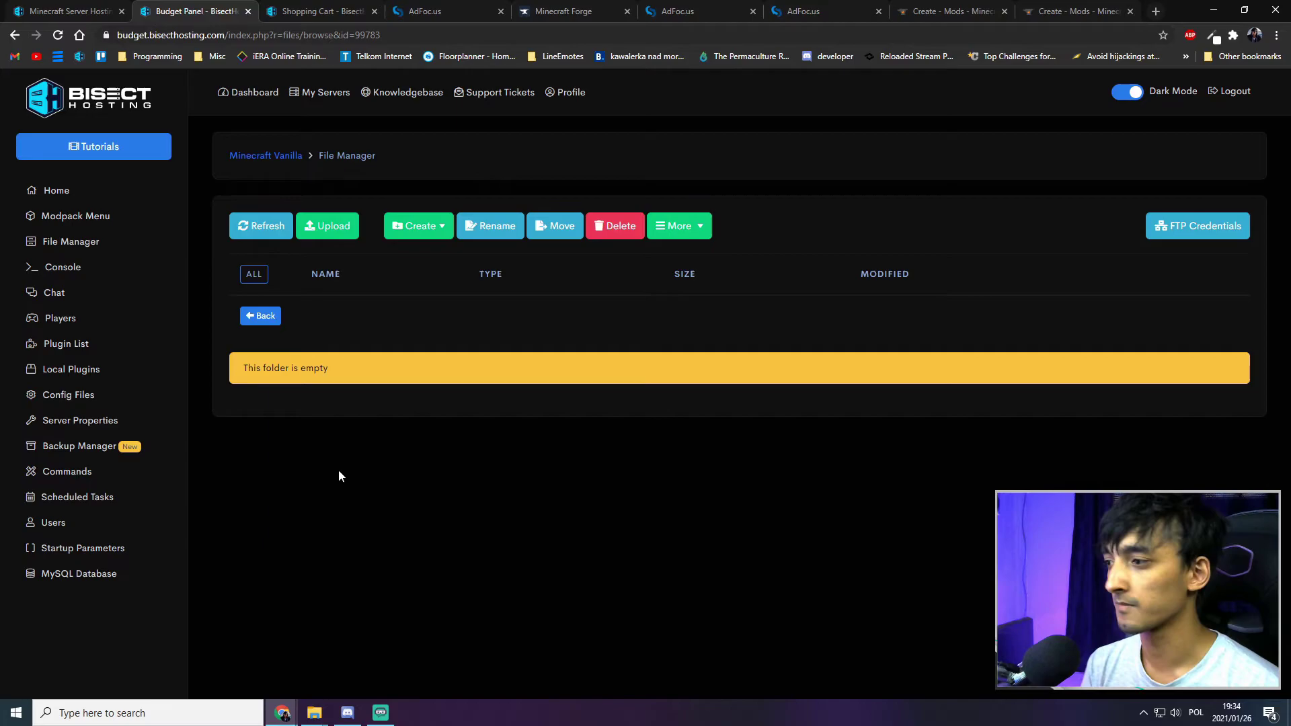
{"action": "left_click", "coordinate": [952, 11]}
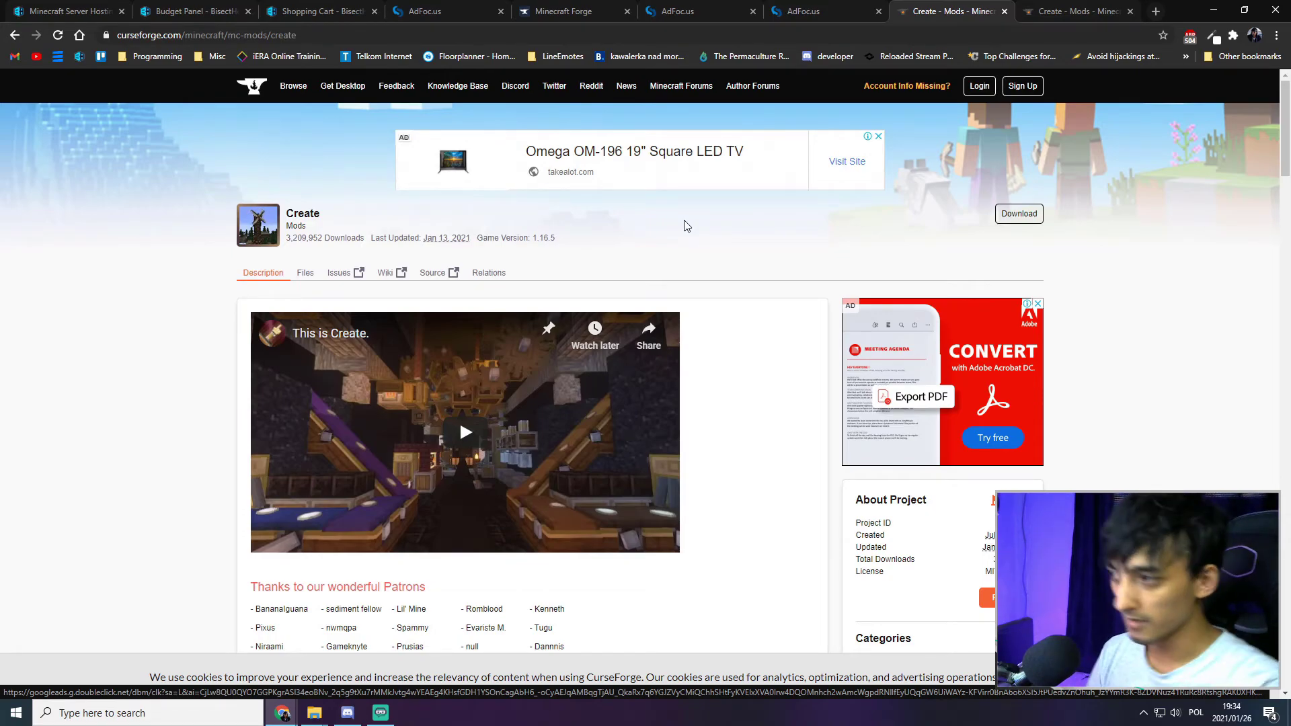
Step: Download the Create mod file create-mc1.16.3_v0.3e.jar from Recent Files
{"action": "scroll", "coordinate": [987, 312], "scroll_direction": "down", "scroll_amount": 7}
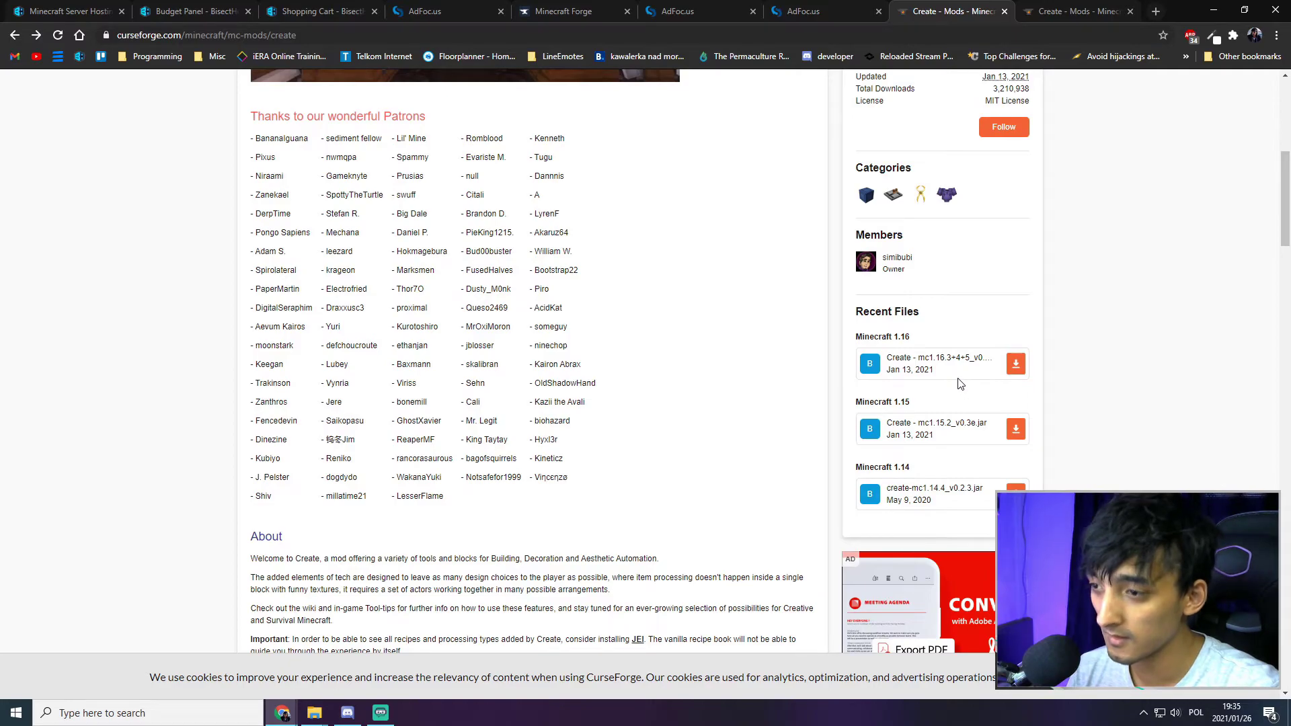
{"action": "left_click", "coordinate": [1008, 367]}
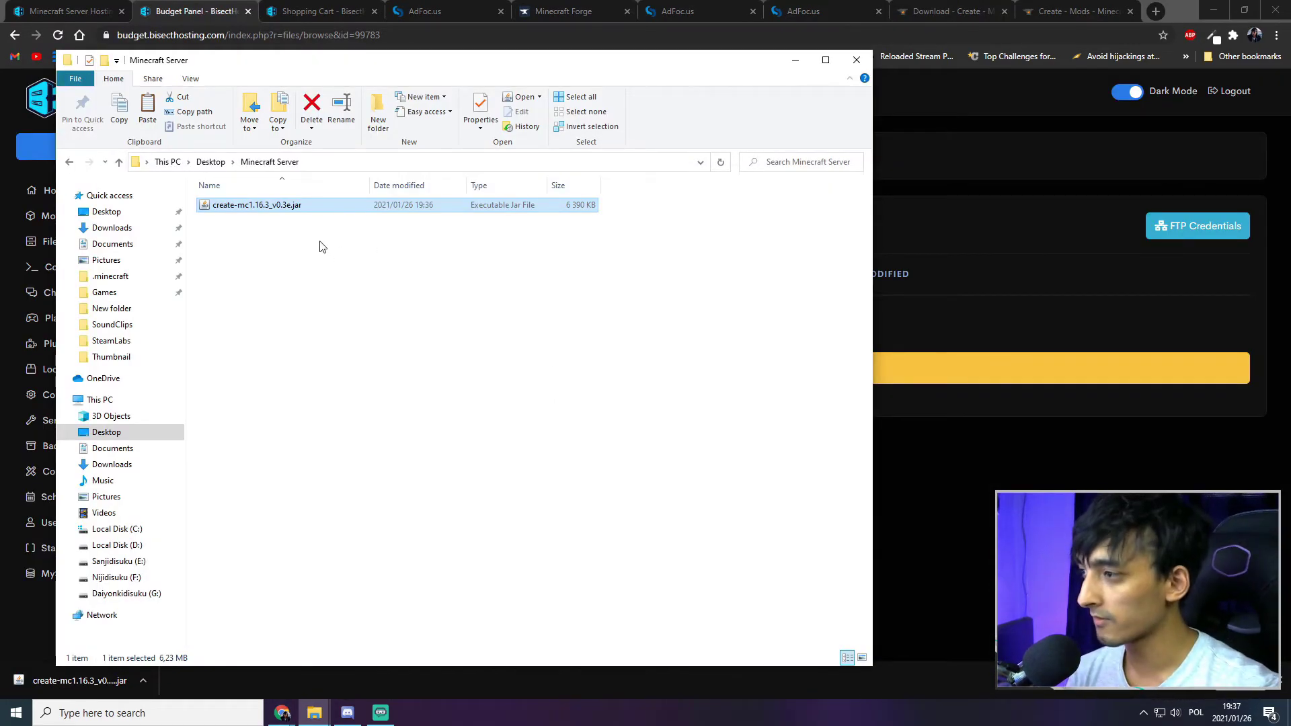
Step: Drag create-mc1.16.3_v0.3e.jar from File Explorer into the server's mods folder
{"action": "left_click_drag", "start_coordinate": [281, 210], "coordinate": [945, 369]}
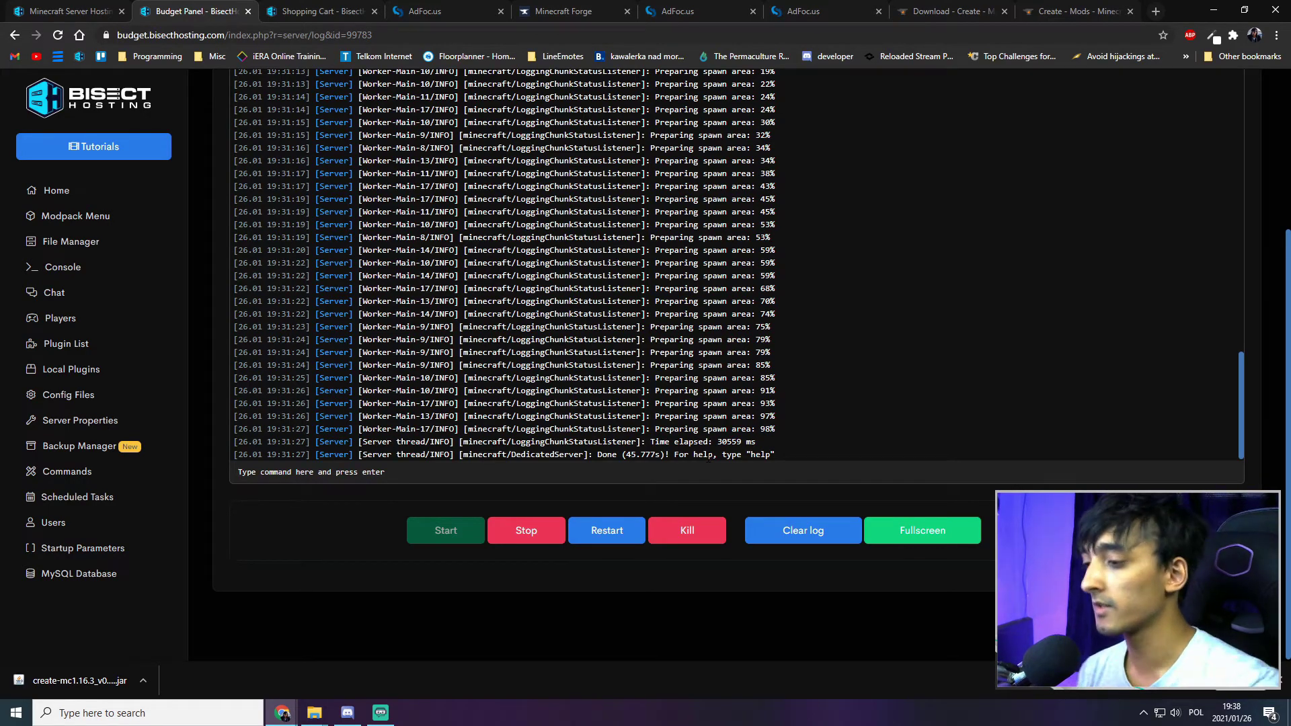
Step: Restart the server with the Create mod loaded and copy its IP address
{"action": "left_click", "coordinate": [525, 533]}
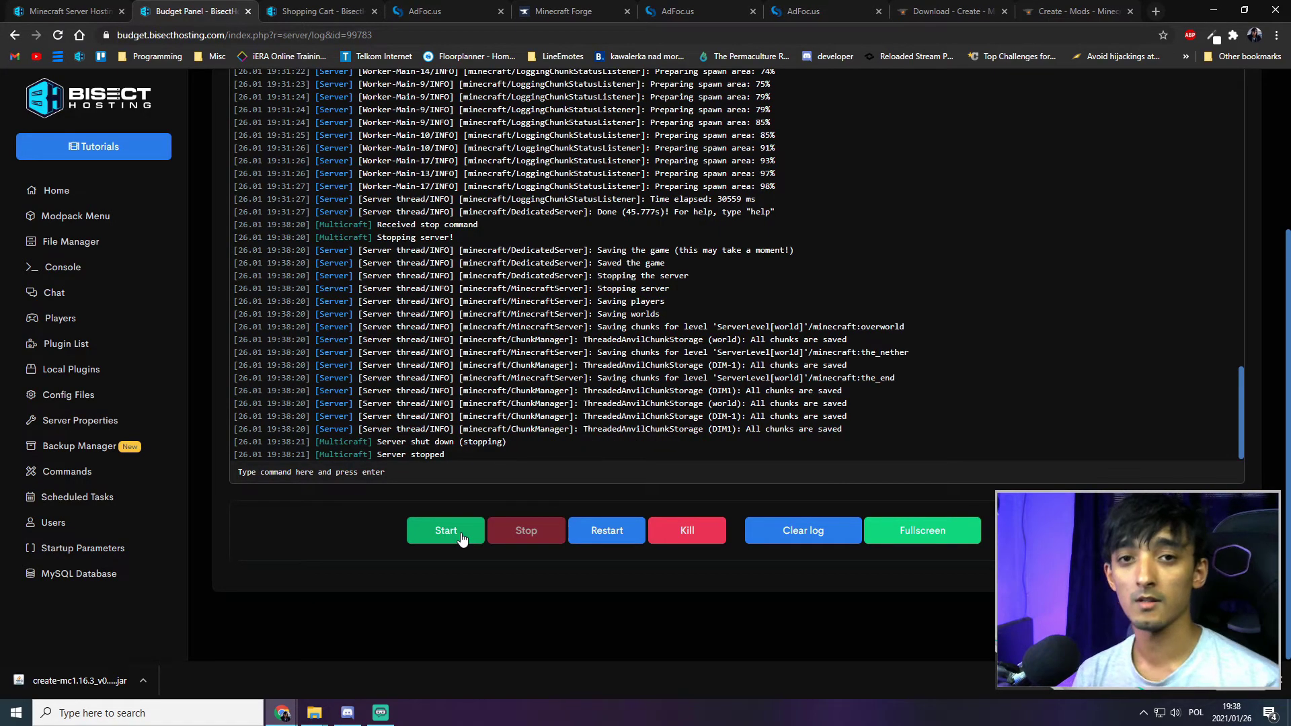
{"action": "left_click", "coordinate": [446, 531]}
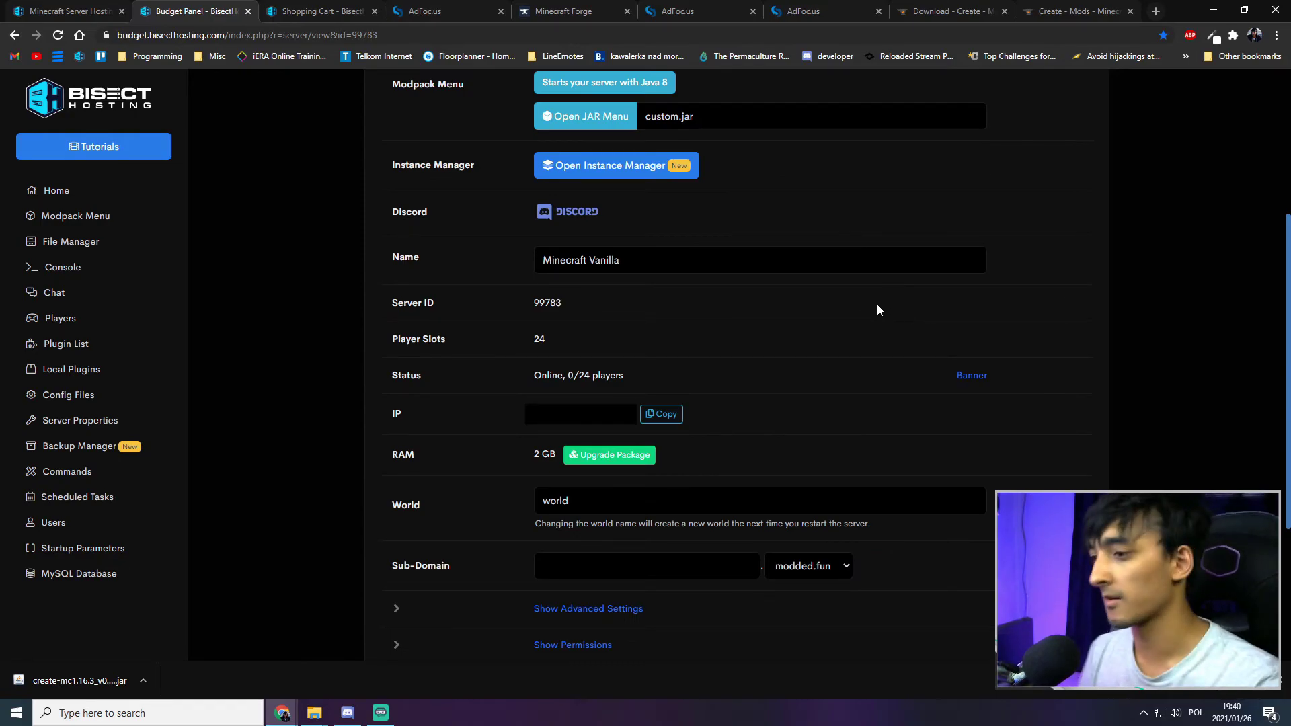
{"action": "left_click", "coordinate": [661, 414]}
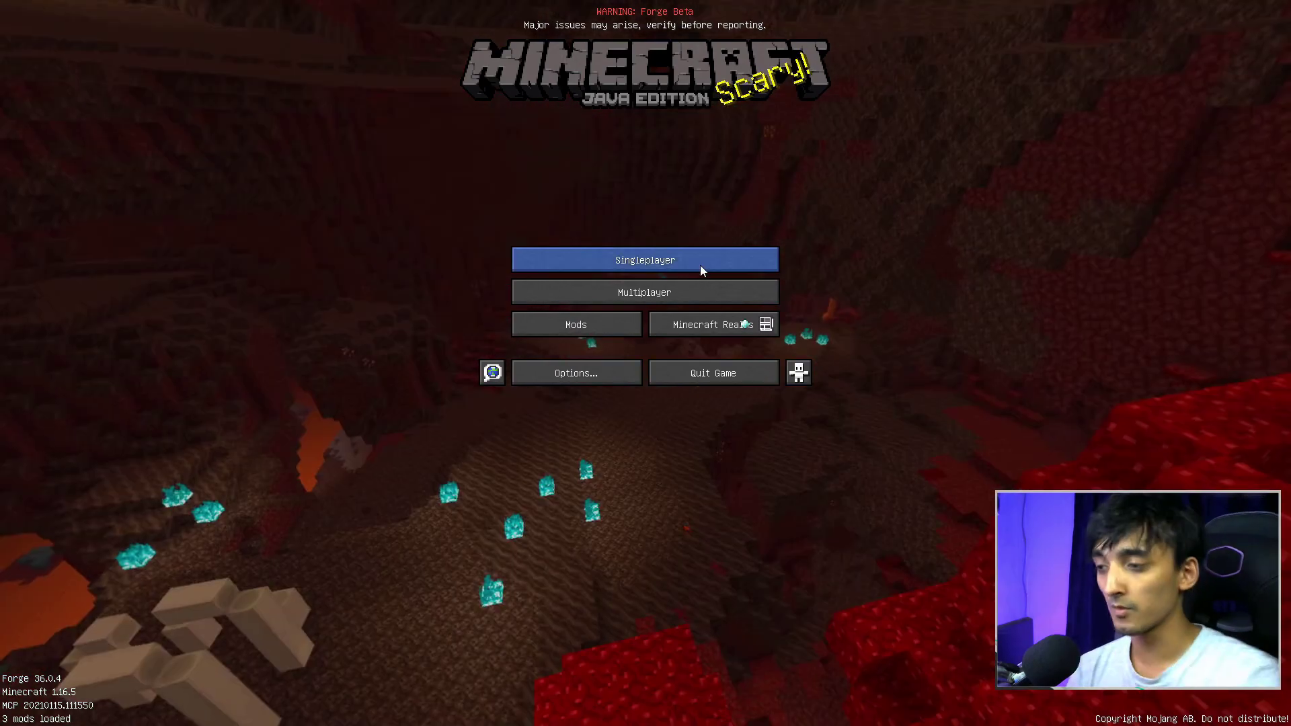
Step: Add a multiplayer server entry with the copied IP and join that server
{"action": "left_click", "coordinate": [689, 292]}
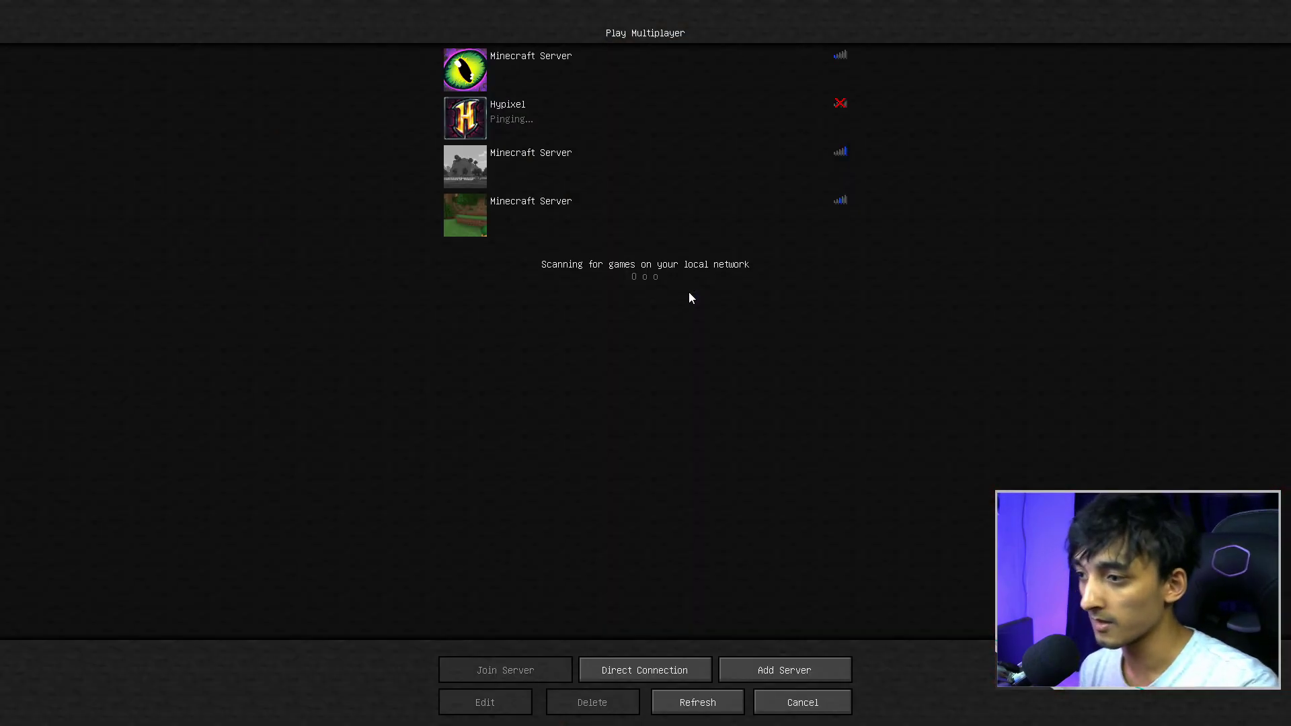
{"action": "left_click", "coordinate": [760, 670]}
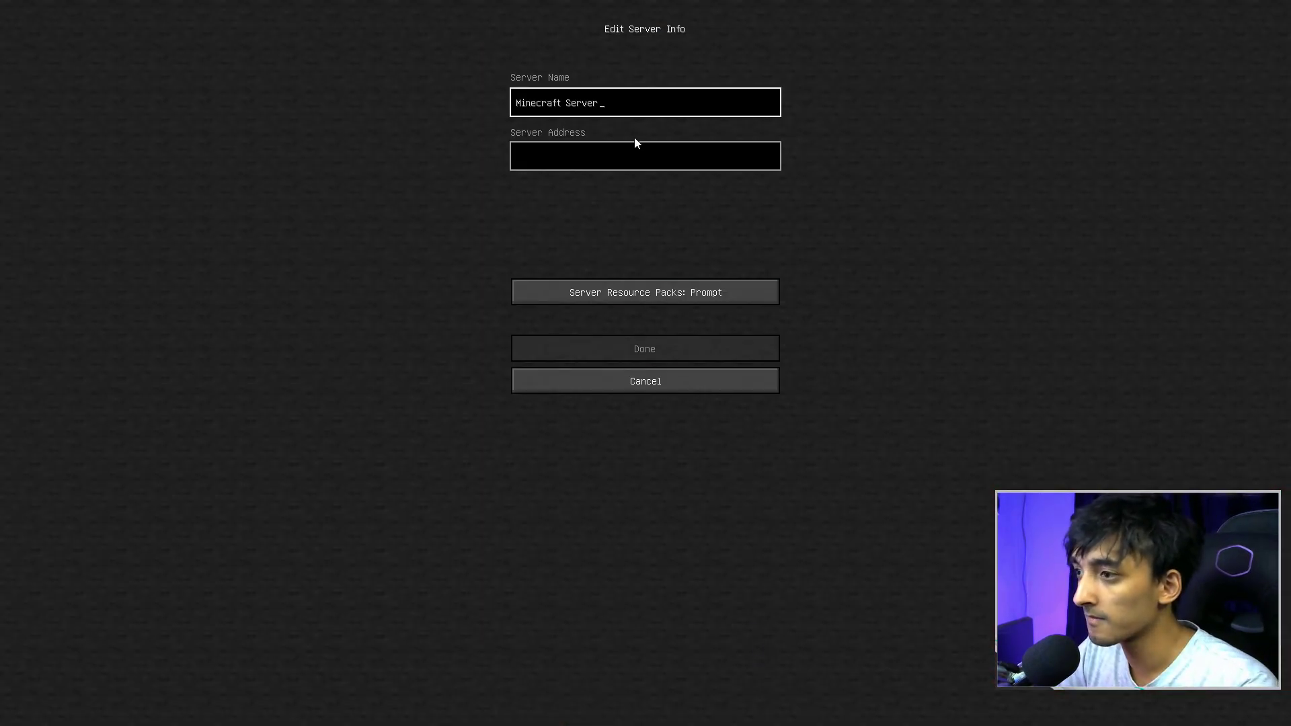
{"action": "left_click", "coordinate": [637, 156]}
{"action": "key", "text": "ctrl+v"}
{"action": "key", "text": "Return"}
{"action": "left_click", "coordinate": [687, 261]}
{"action": "double_click", "coordinate": [687, 261]}
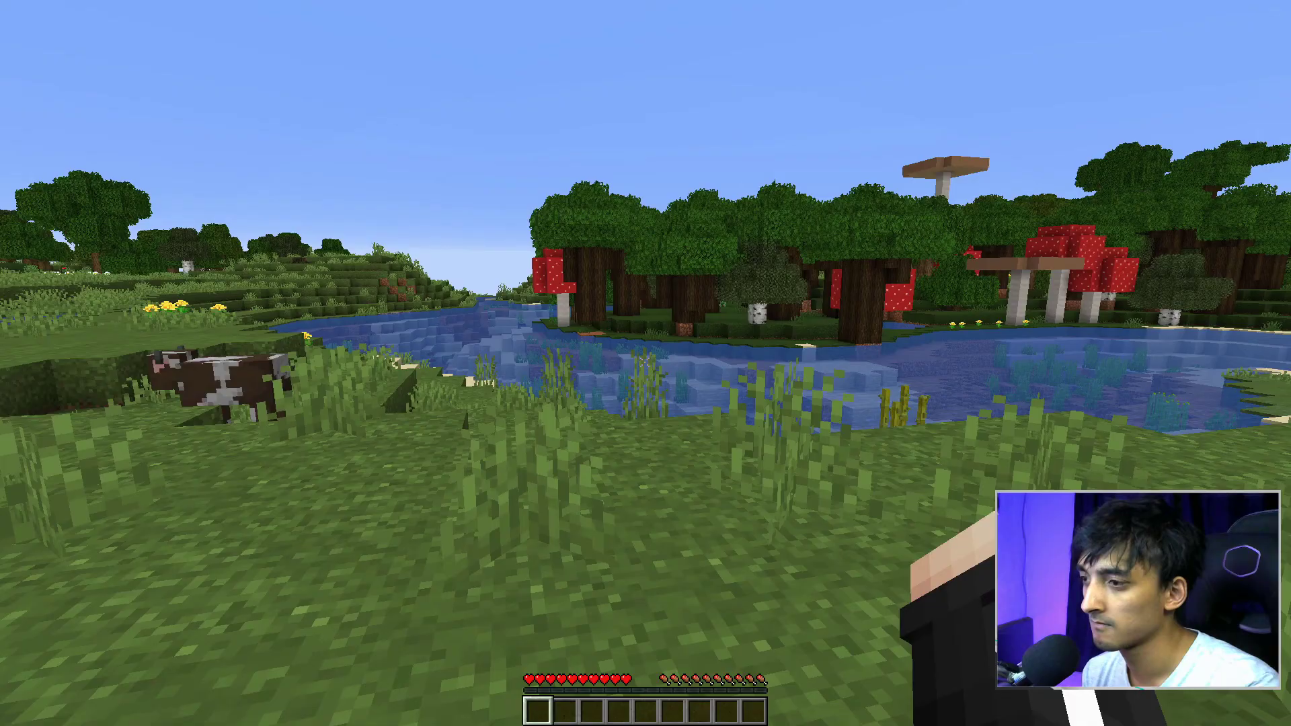